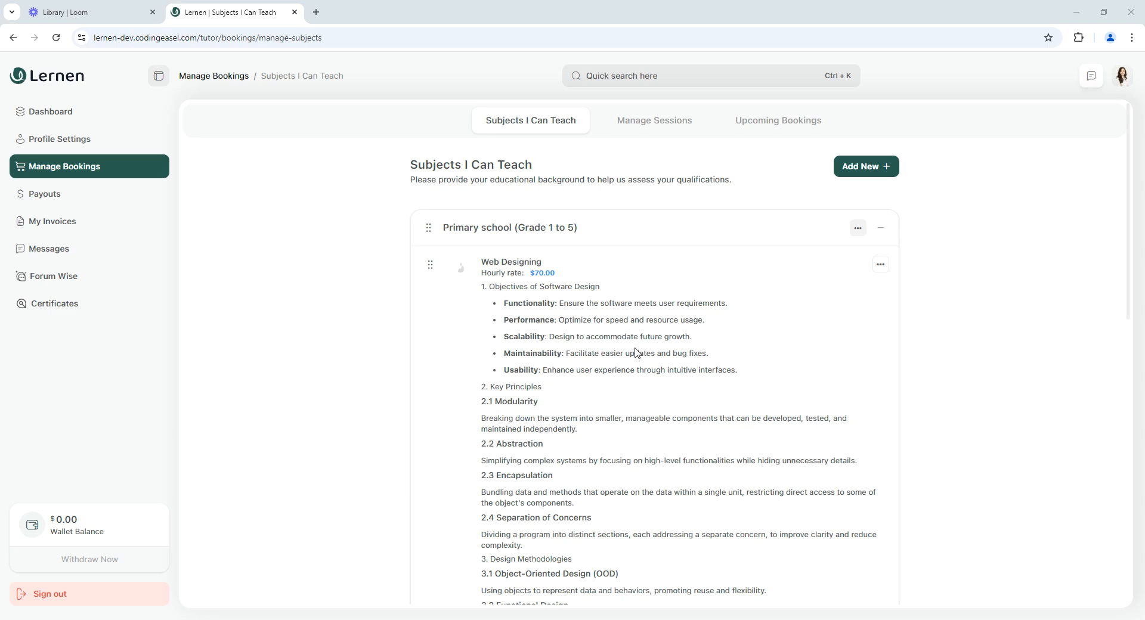
pyautogui.scroll(-6, 637, 355)
pyautogui.scroll(4, 640, 358)
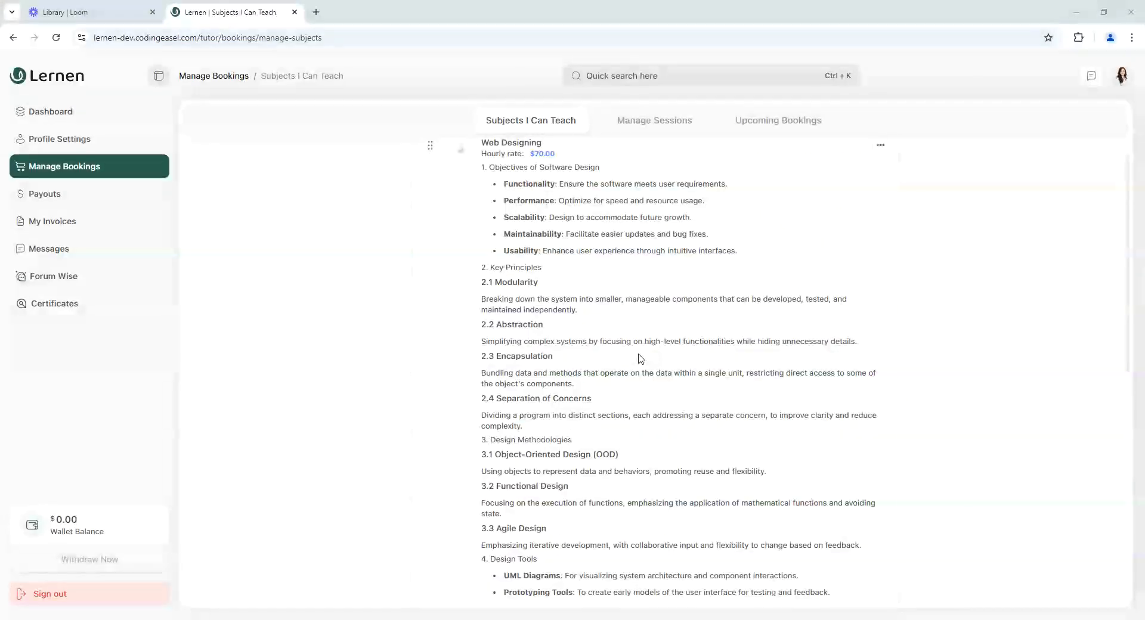
pyautogui.scroll(2, 640, 358)
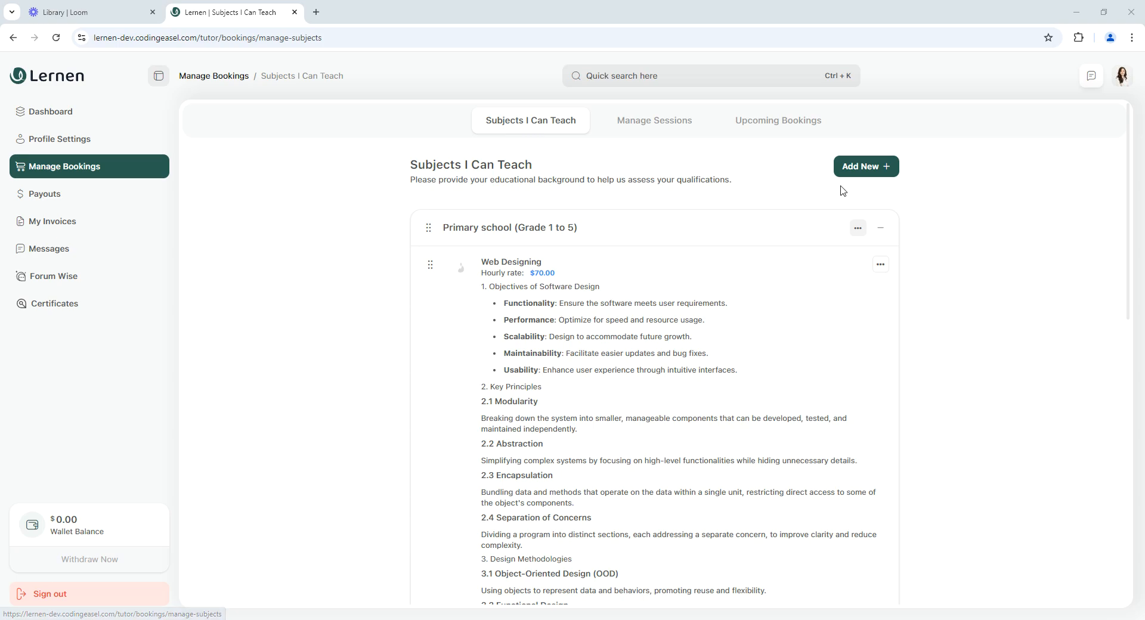
# Remove Intermediate (Grades 11-12) from the teachable subject categories, keeping High school (Grades 9-10) selected, and save the subject groups
pyautogui.click(878, 165)
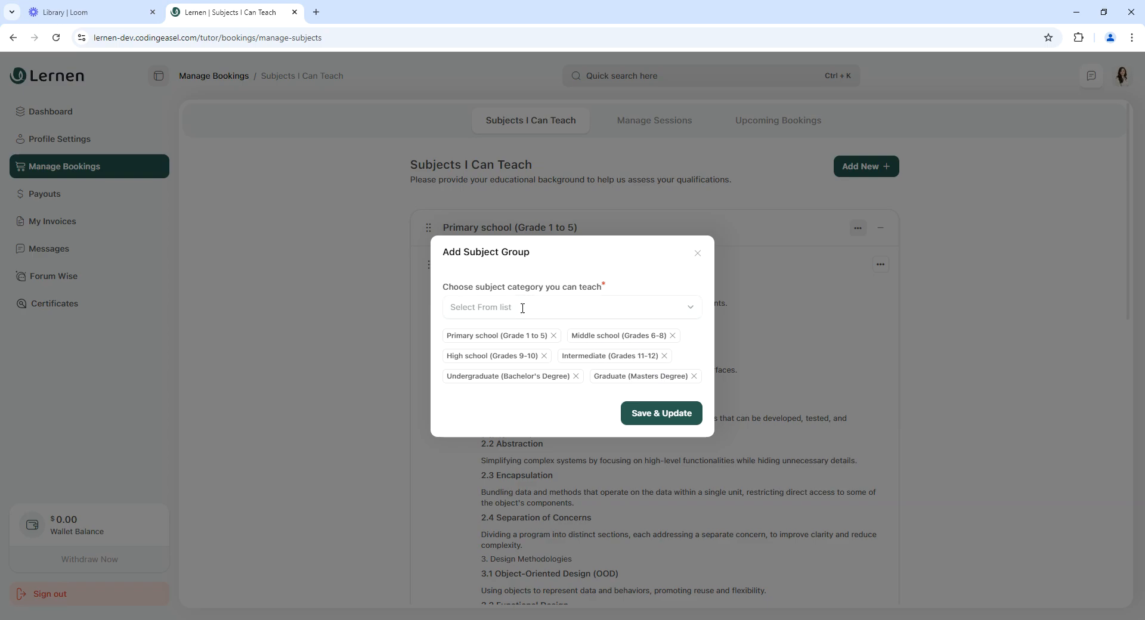
pyautogui.click(629, 297)
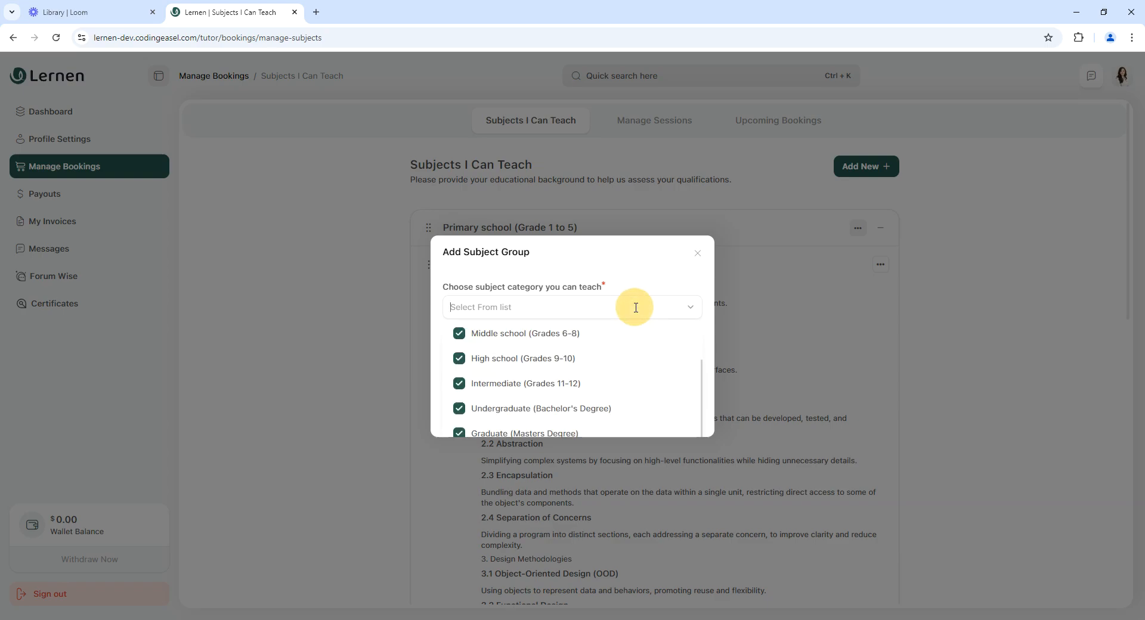
pyautogui.click(454, 359)
pyautogui.click(459, 383)
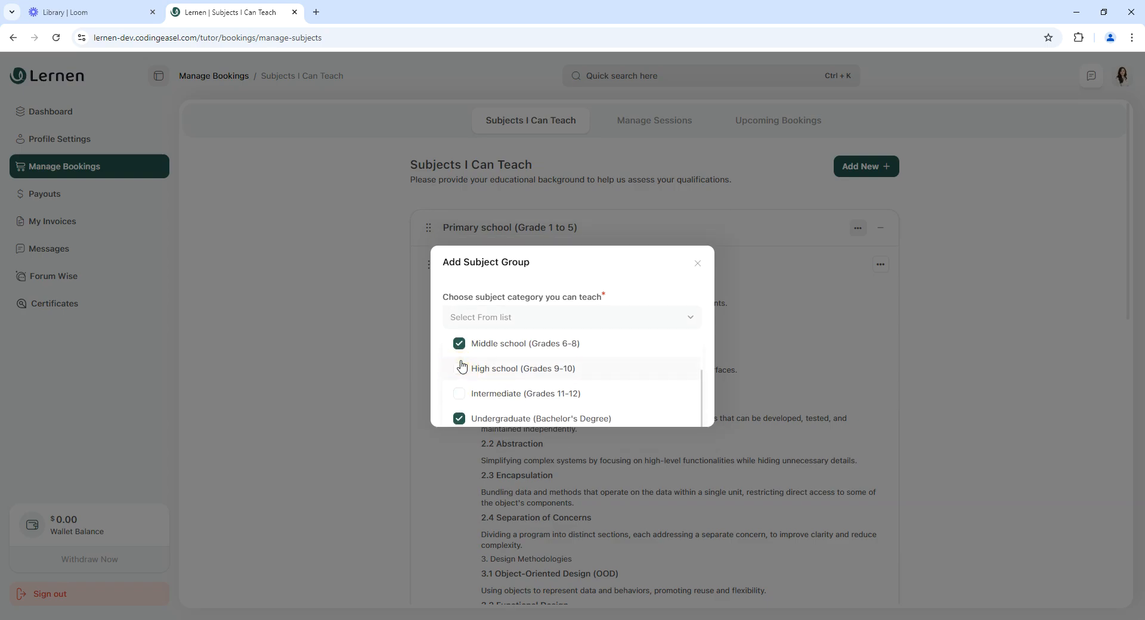
pyautogui.click(461, 369)
pyautogui.scroll(1, 561, 369)
pyautogui.click(809, 337)
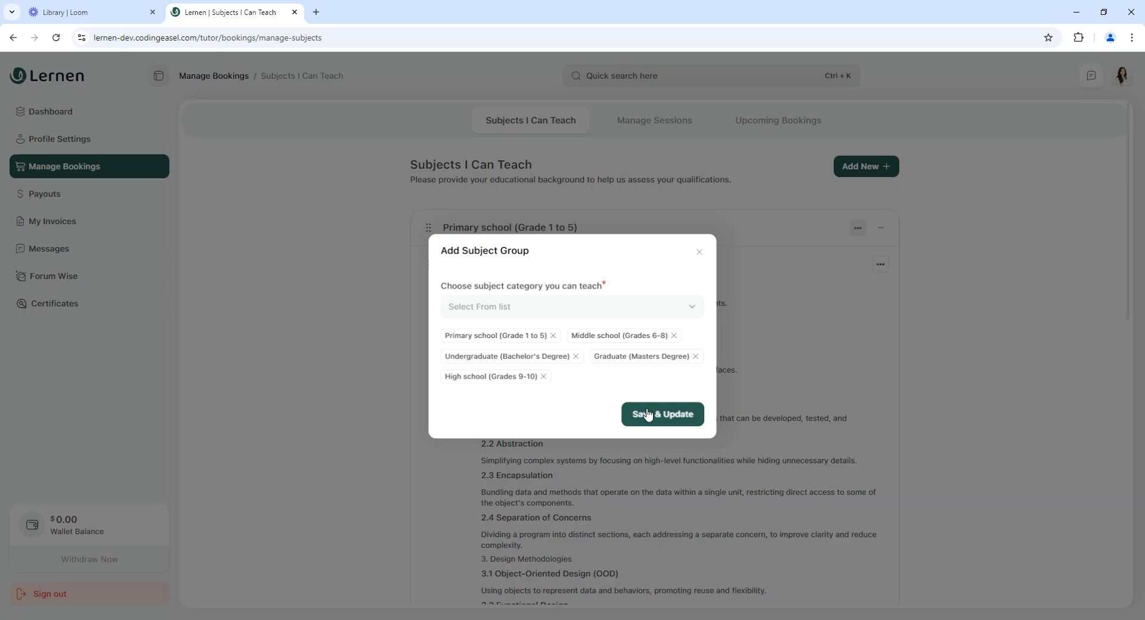
pyautogui.click(656, 411)
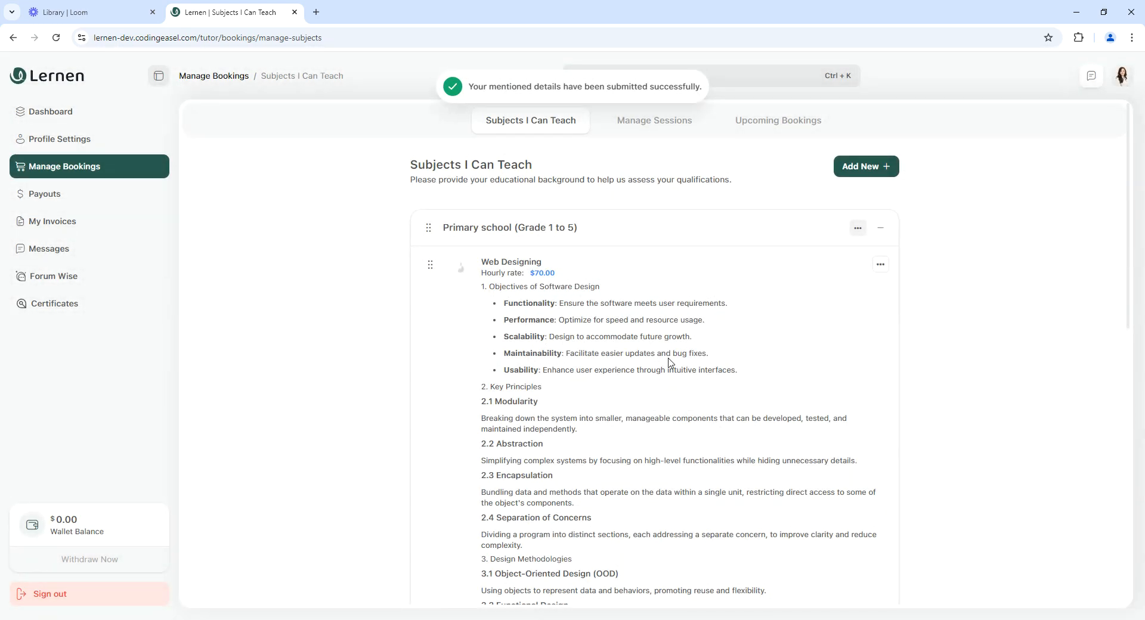
# Add a Web Designing subject to the Primary school group with session price 70 and the introduction lines "introduction" and "learning objectives", and save it
pyautogui.scroll(-7, 667, 302)
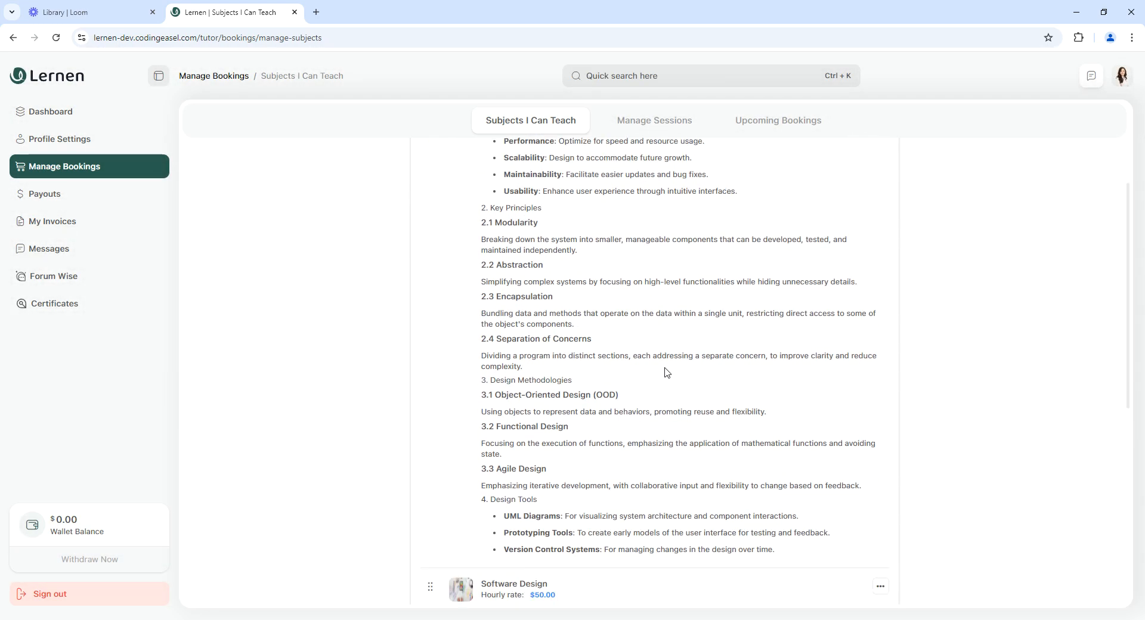
pyautogui.scroll(-3, 666, 373)
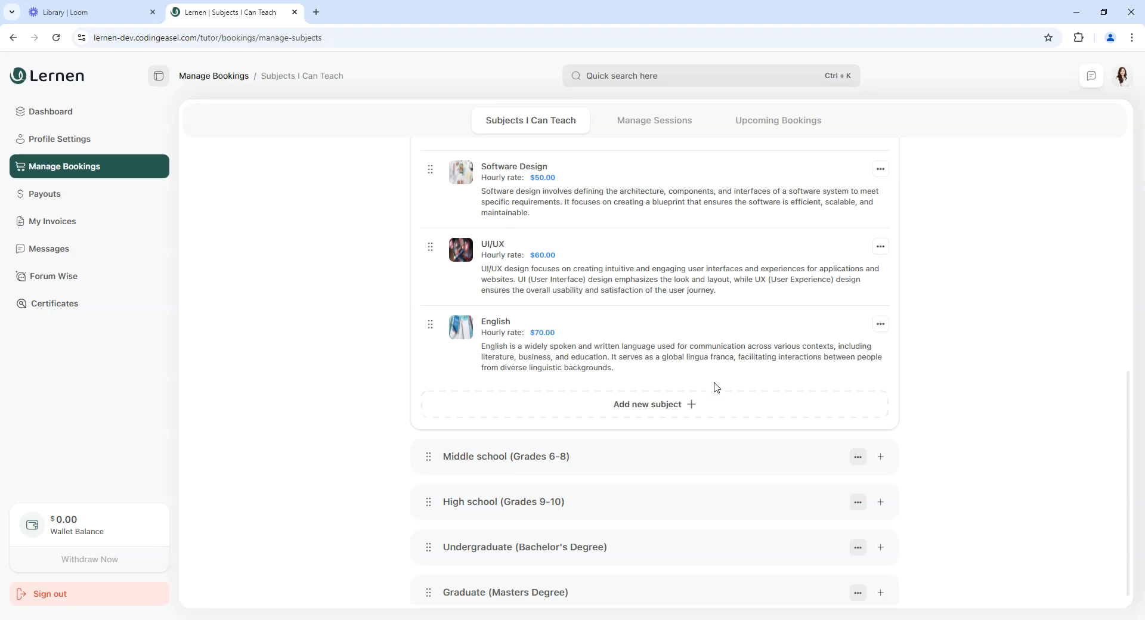
pyautogui.click(626, 410)
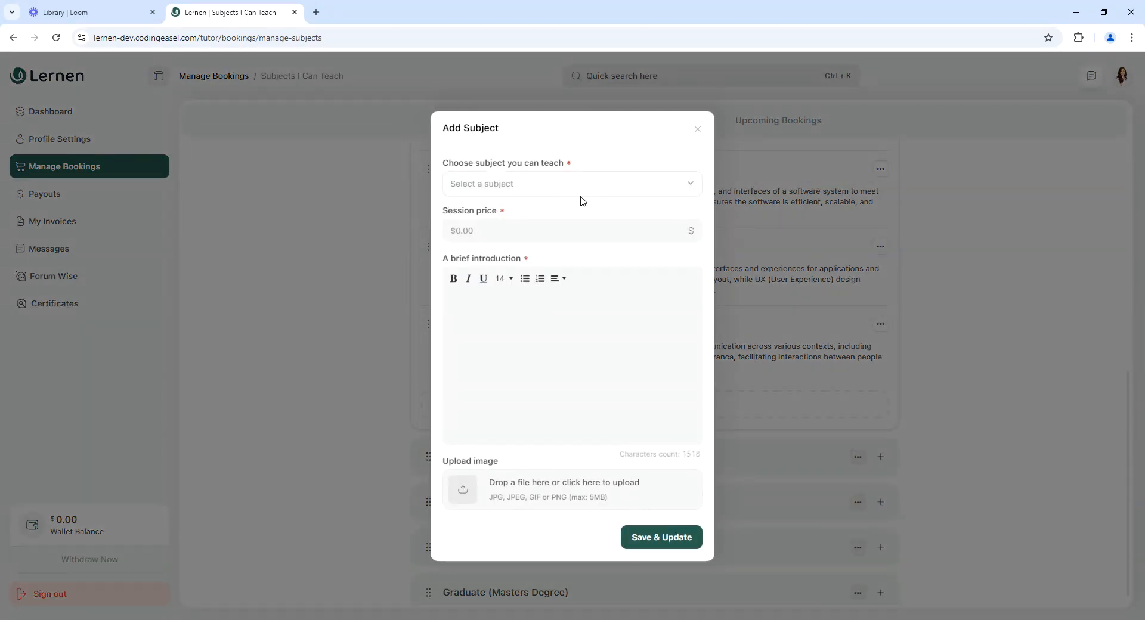
pyautogui.click(669, 186)
pyautogui.click(509, 270)
pyautogui.click(481, 232)
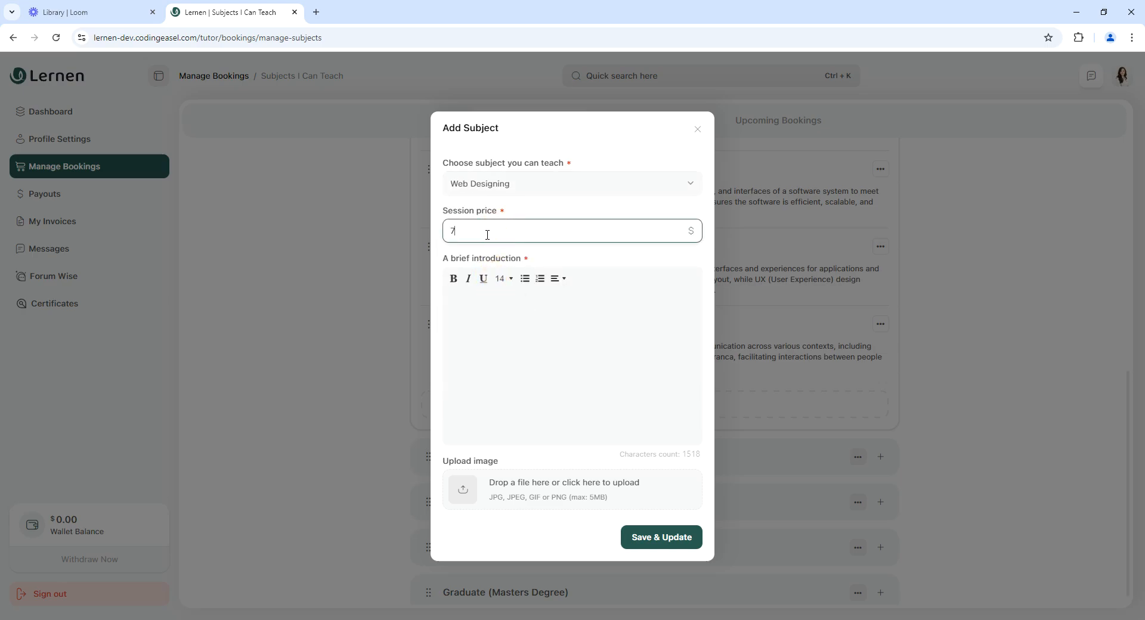
pyautogui.click(498, 322)
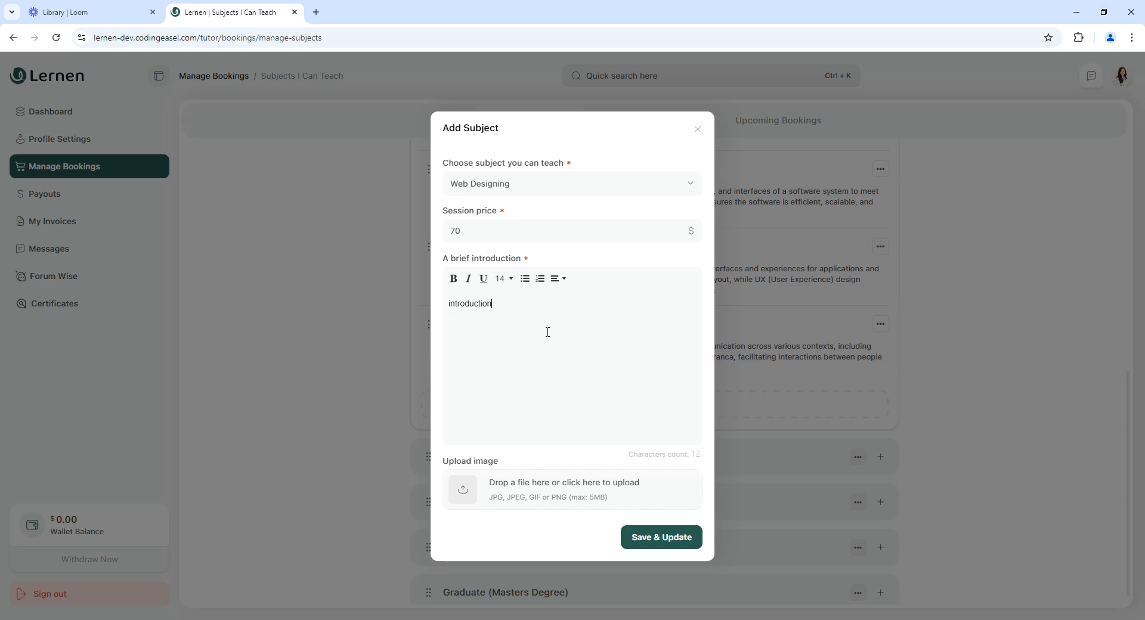
pyautogui.press('Return')
pyautogui.click(644, 540)
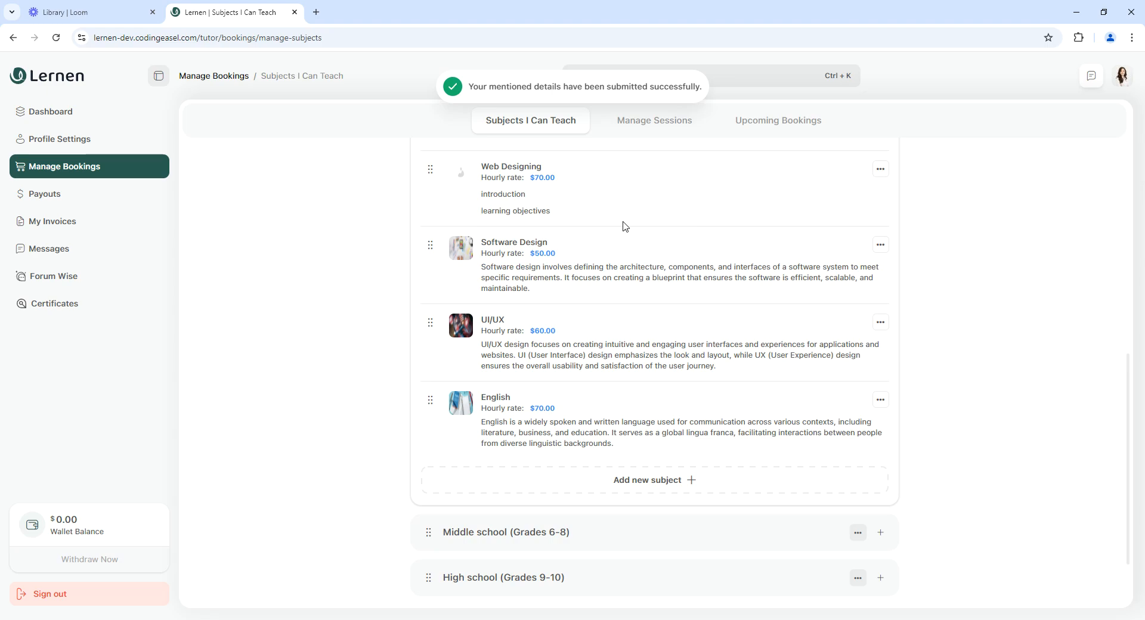
# Review the Primary school subjects, highlighting the long description of the first Web Designing entry and comparing it with the short one
pyautogui.scroll(-2, 692, 325)
pyautogui.scroll(6, 692, 334)
pyautogui.scroll(3, 693, 378)
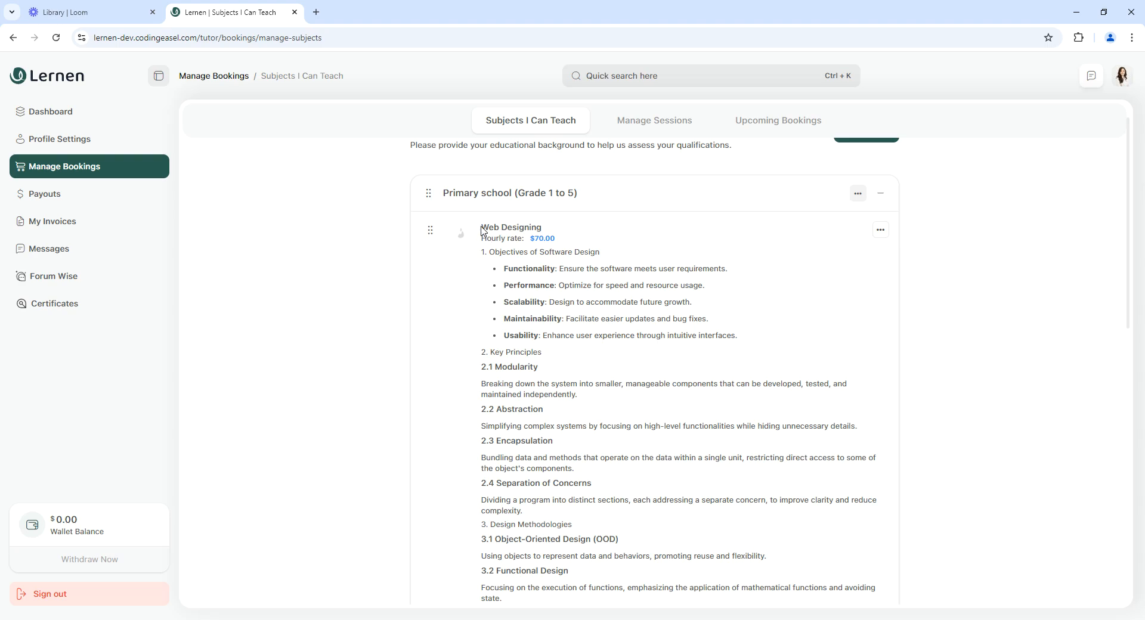
pyautogui.moveTo(482, 251); pyautogui.dragTo(804, 194)
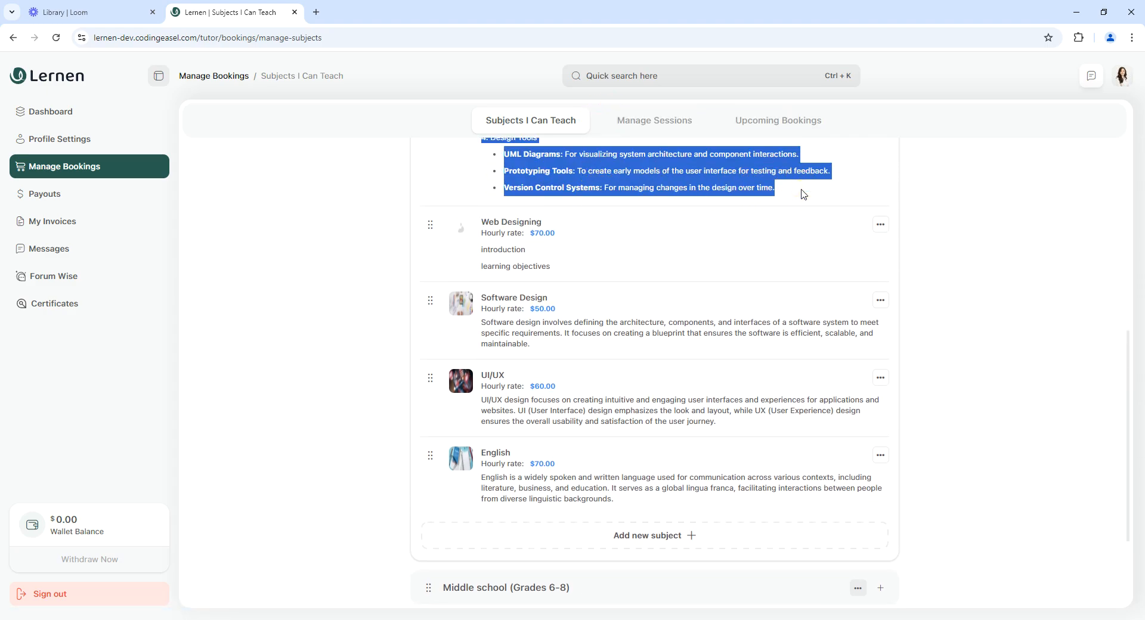
pyautogui.scroll(-2, 680, 327)
pyautogui.scroll(15, 680, 328)
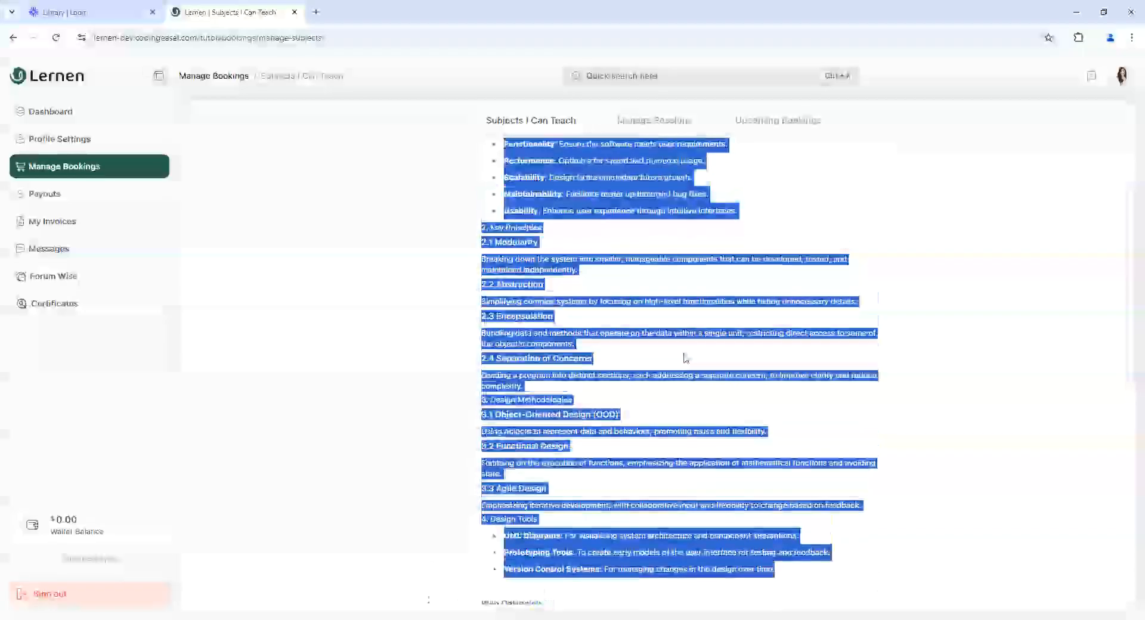
pyautogui.scroll(-10, 535, 374)
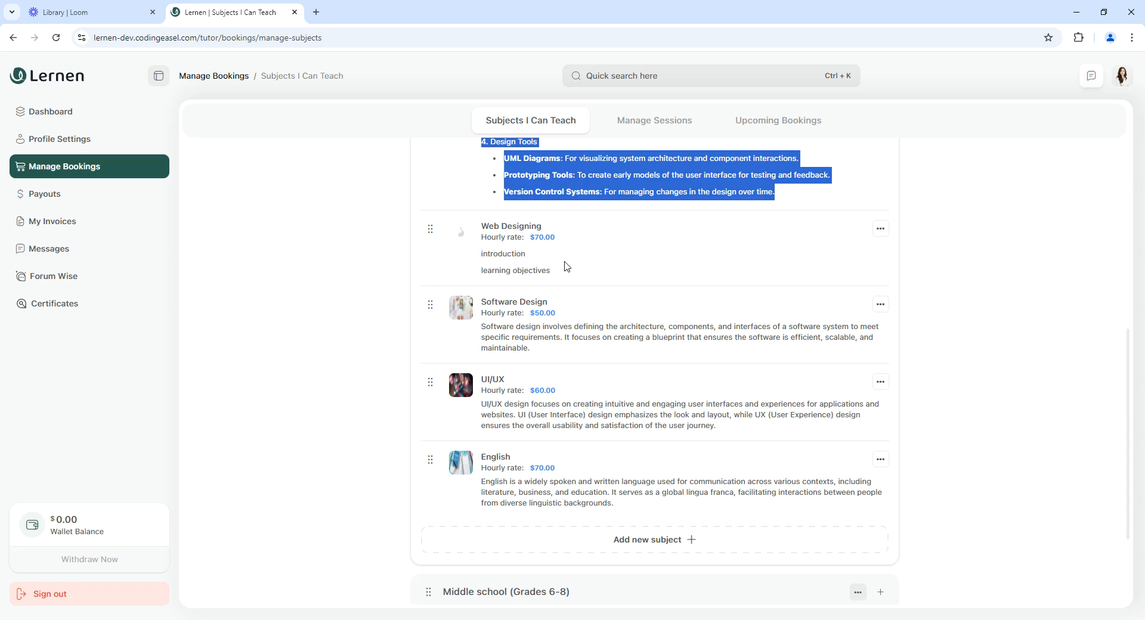
pyautogui.scroll(10, 608, 294)
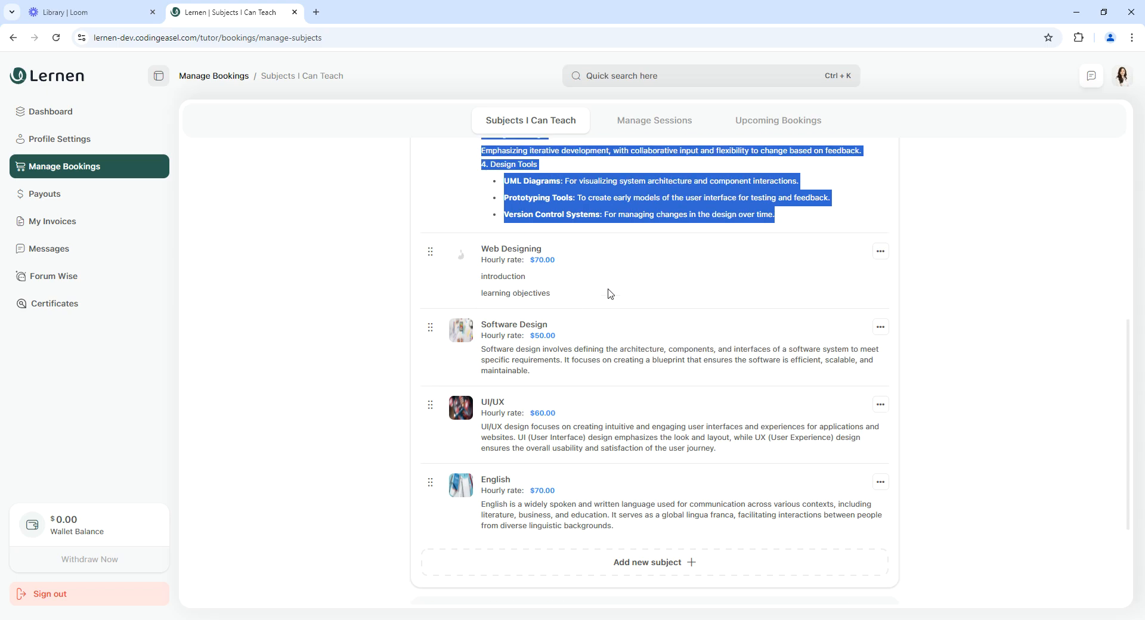
# Start a new session in Manage Sessions and choose the second Web Designing entry as its subject
pyautogui.click(641, 123)
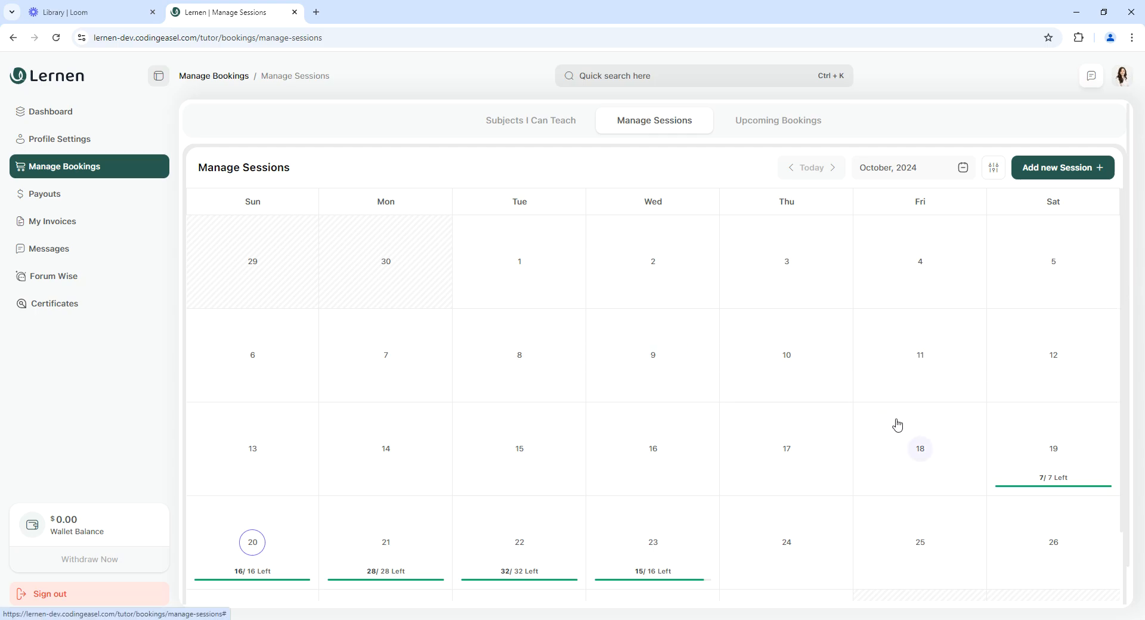
pyautogui.click(1035, 169)
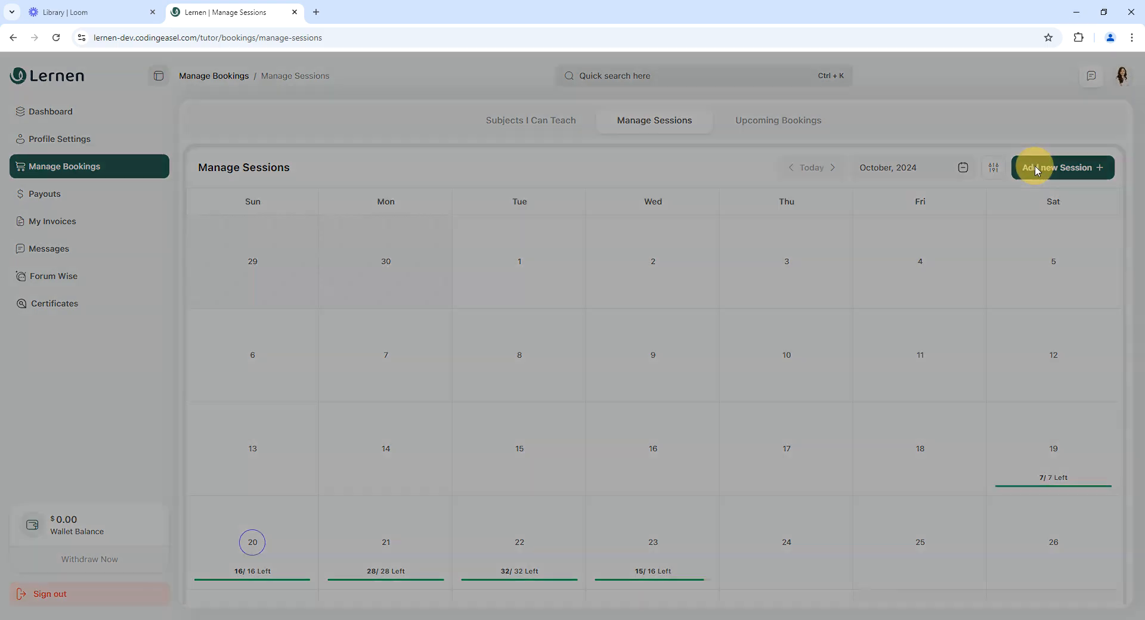
pyautogui.click(480, 142)
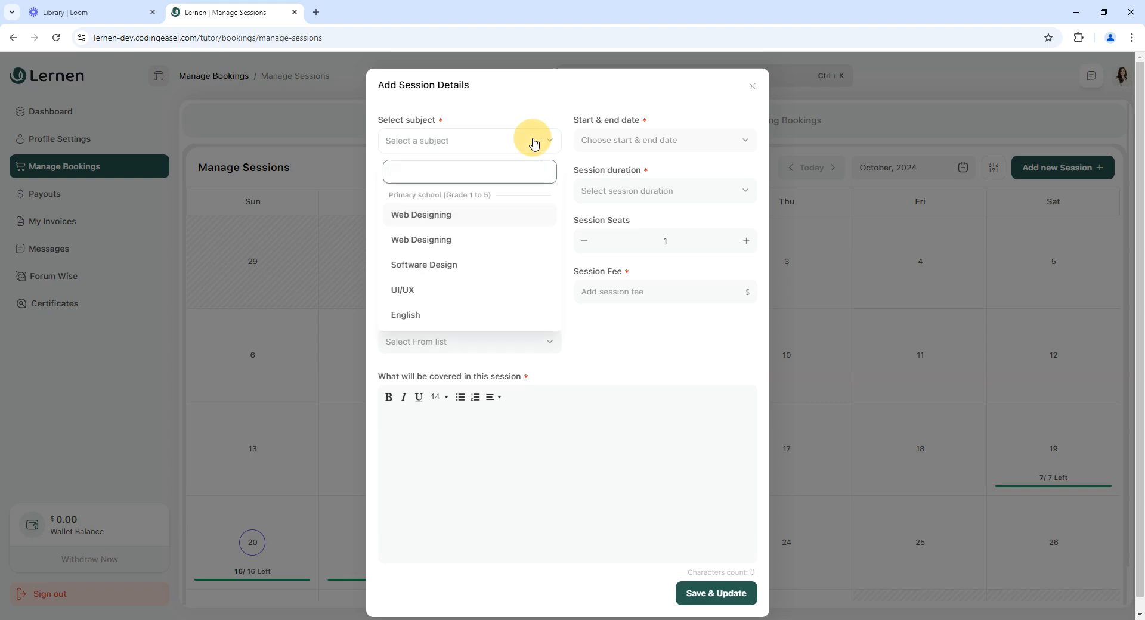
pyautogui.click(418, 246)
# Set the session's start time to 01:00 and its end time to 04:00
pyautogui.click(458, 182)
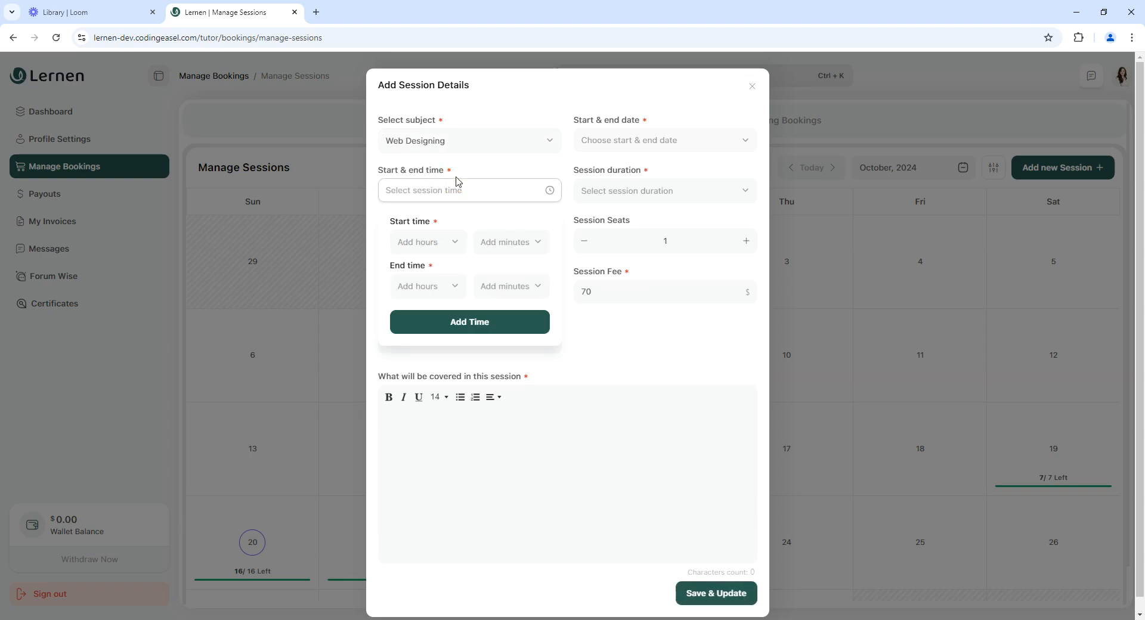
pyautogui.click(425, 246)
pyautogui.click(408, 328)
pyautogui.click(517, 249)
pyautogui.click(506, 304)
pyautogui.click(451, 291)
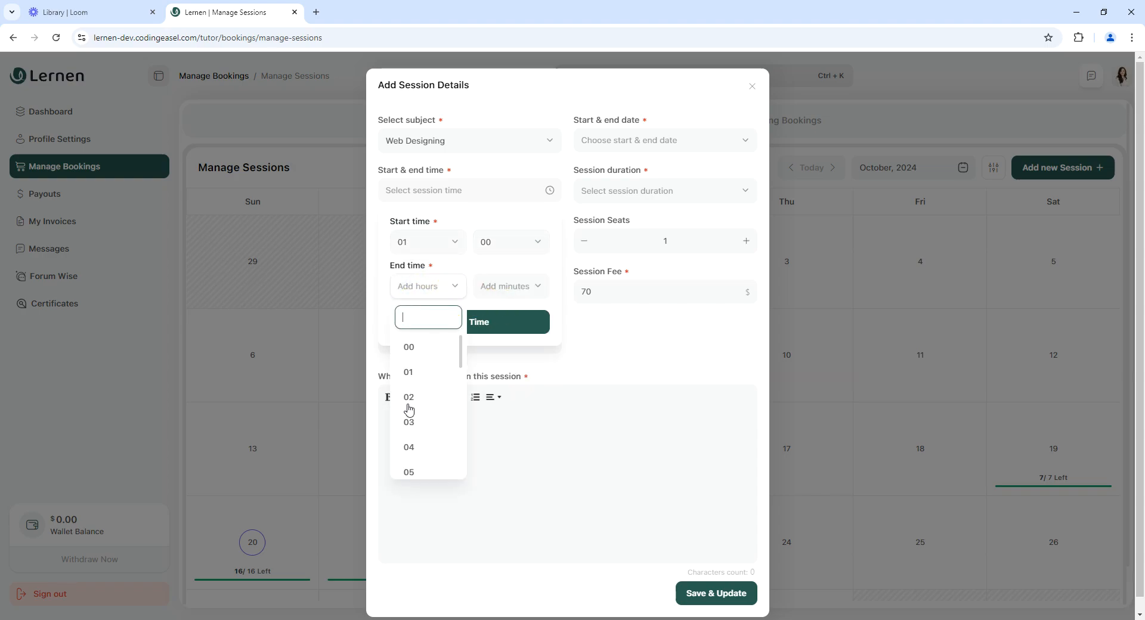
pyautogui.click(410, 447)
pyautogui.click(542, 286)
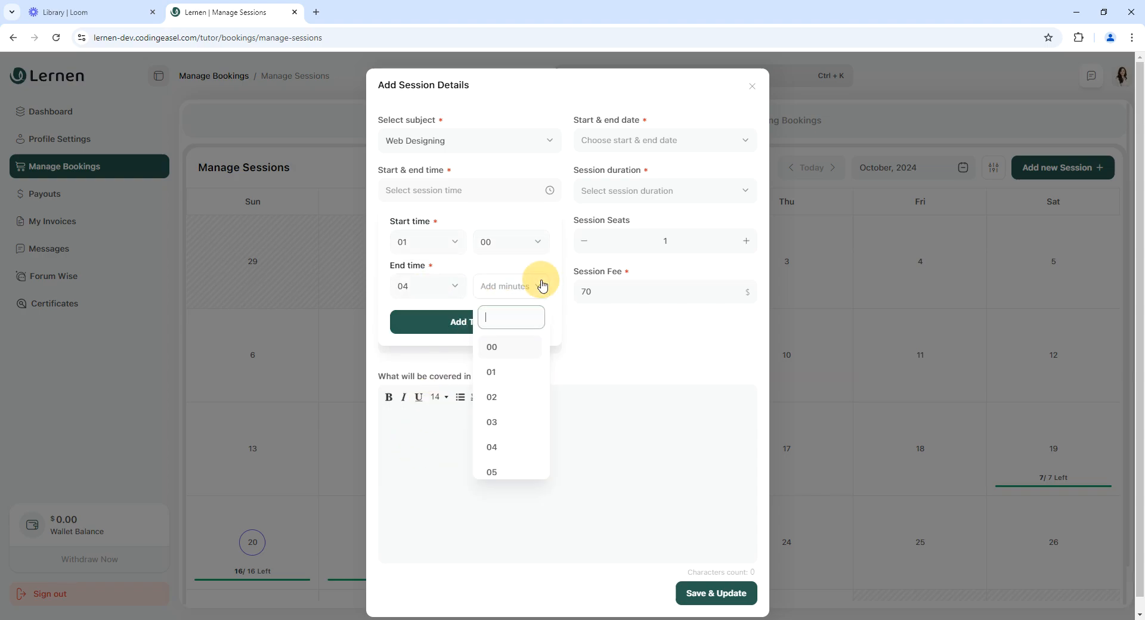
pyautogui.click(505, 350)
pyautogui.click(471, 338)
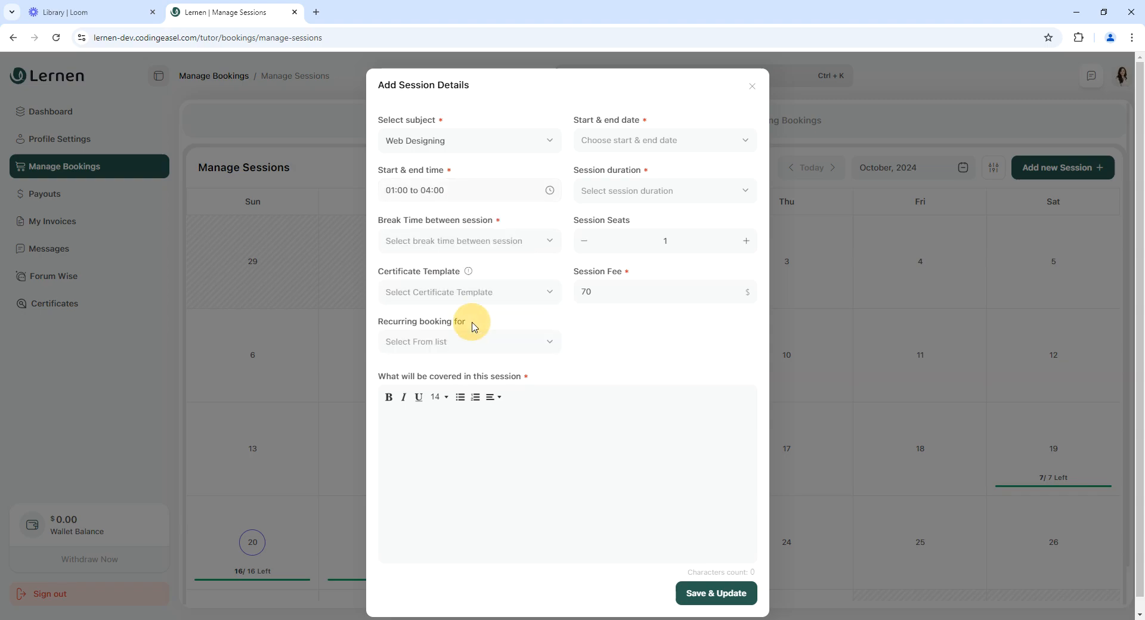
# Set the break time between sessions to 10 Minutes and check the available certificate templates
pyautogui.click(443, 241)
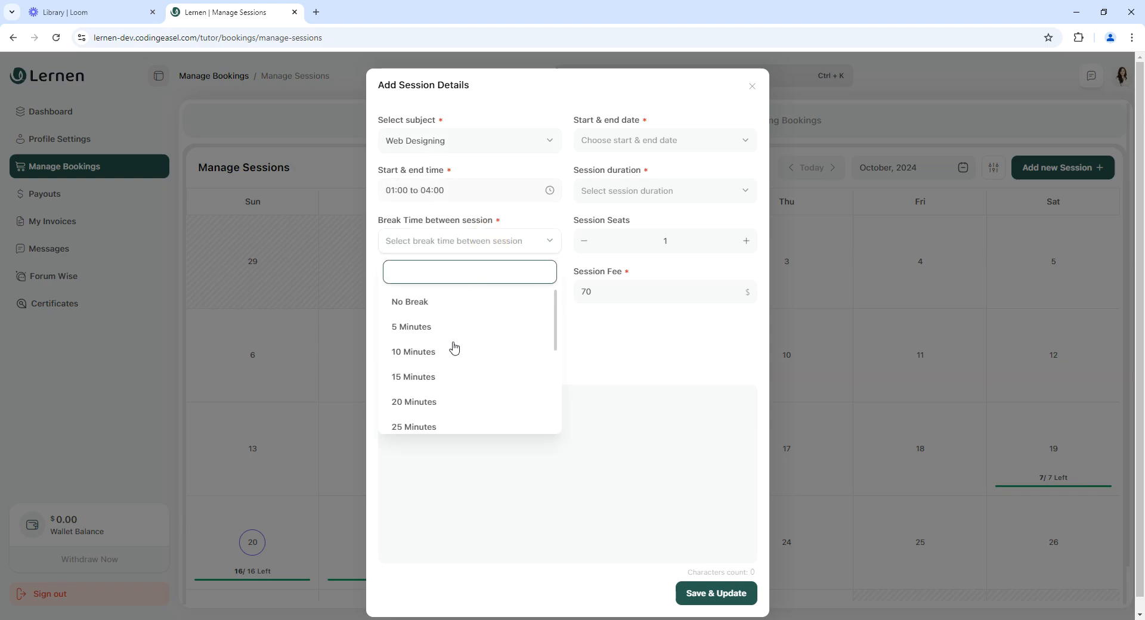
pyautogui.click(414, 351)
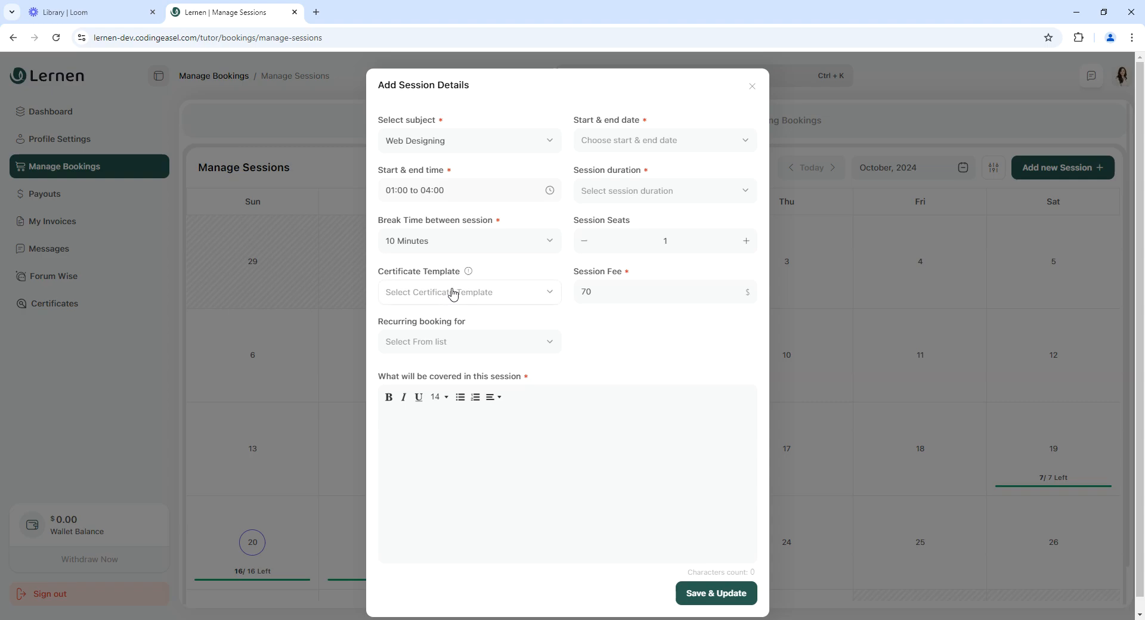
pyautogui.click(503, 297)
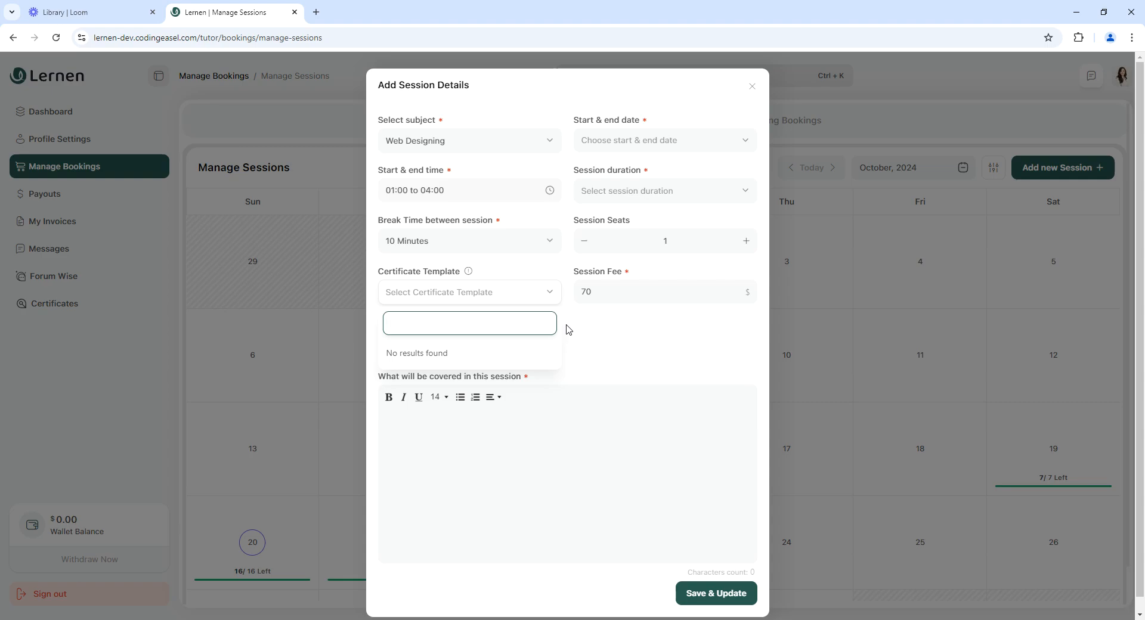
pyautogui.click(505, 377)
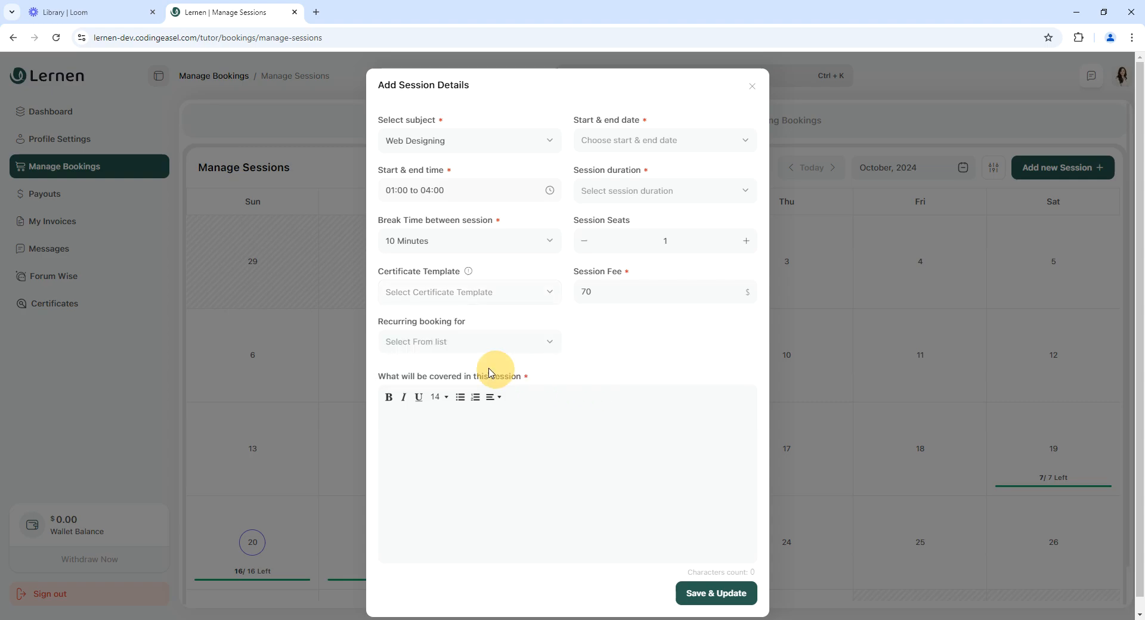
# Set the recurring booking to Monday, Tuesday and Wednesday
pyautogui.click(517, 341)
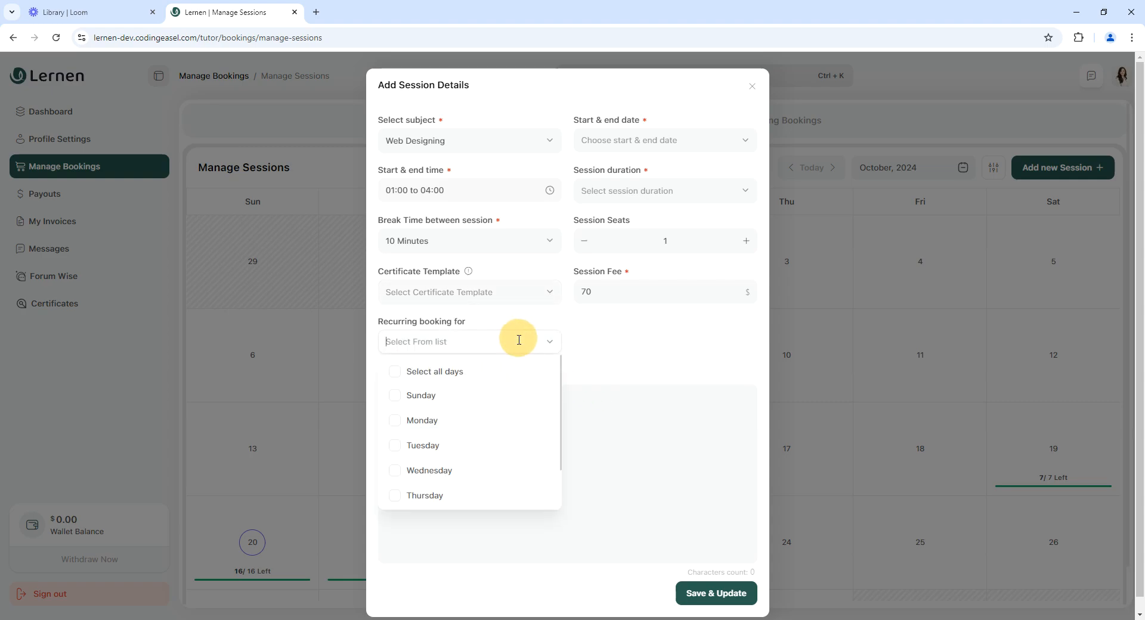
pyautogui.click(396, 423)
pyautogui.click(399, 449)
pyautogui.click(398, 472)
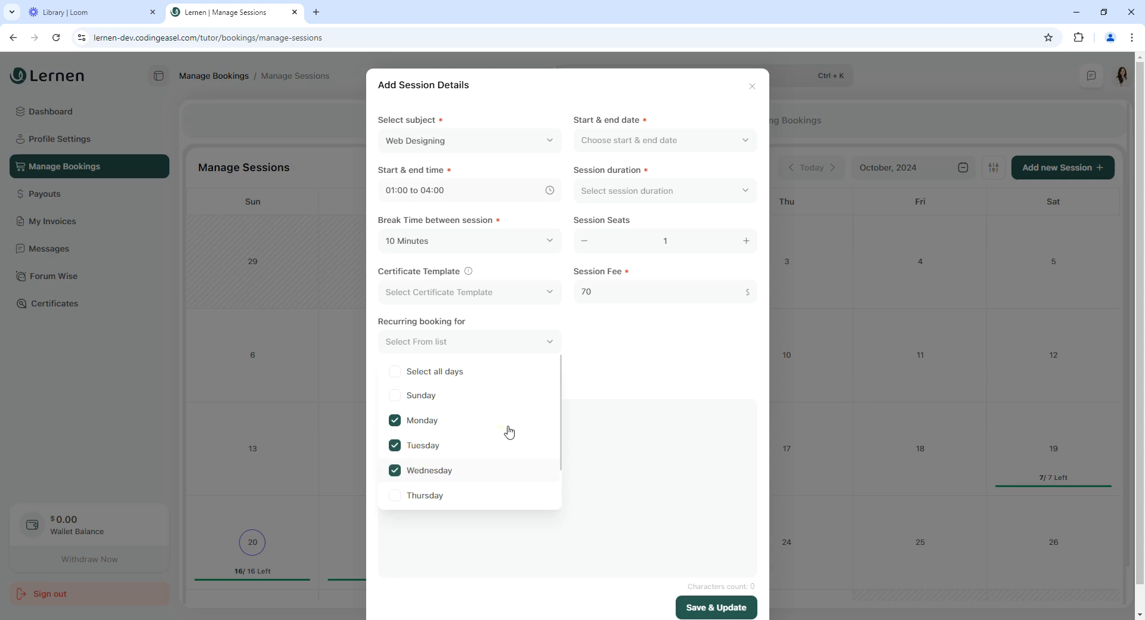
pyautogui.click(613, 346)
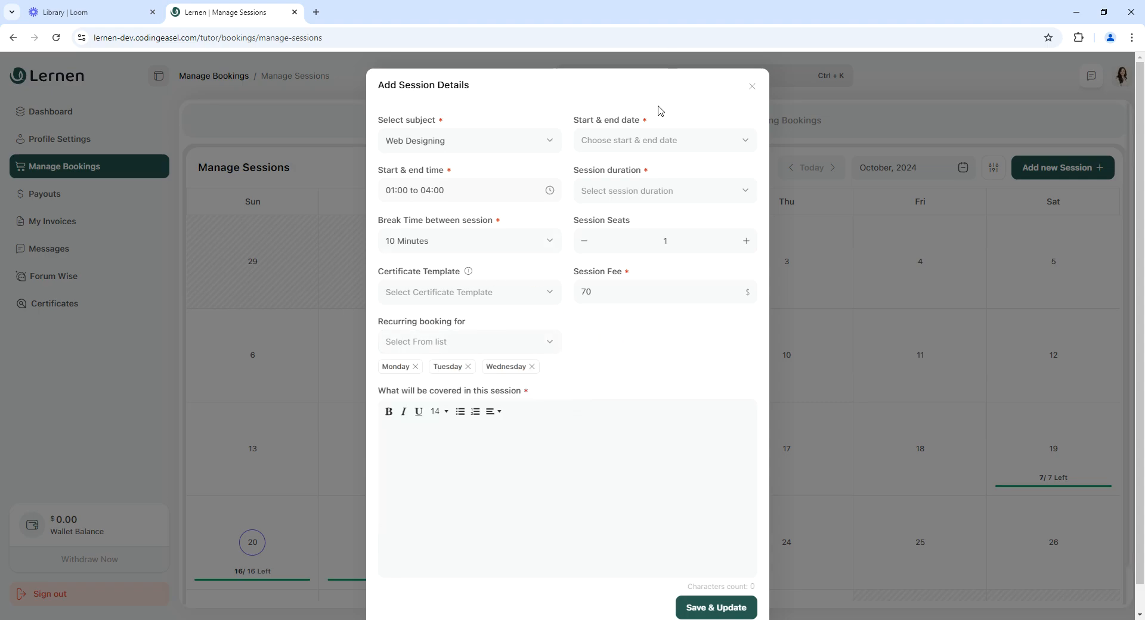
# Set the session's start and end dates to 2024-10-21 and 2024-10-22
pyautogui.click(660, 133)
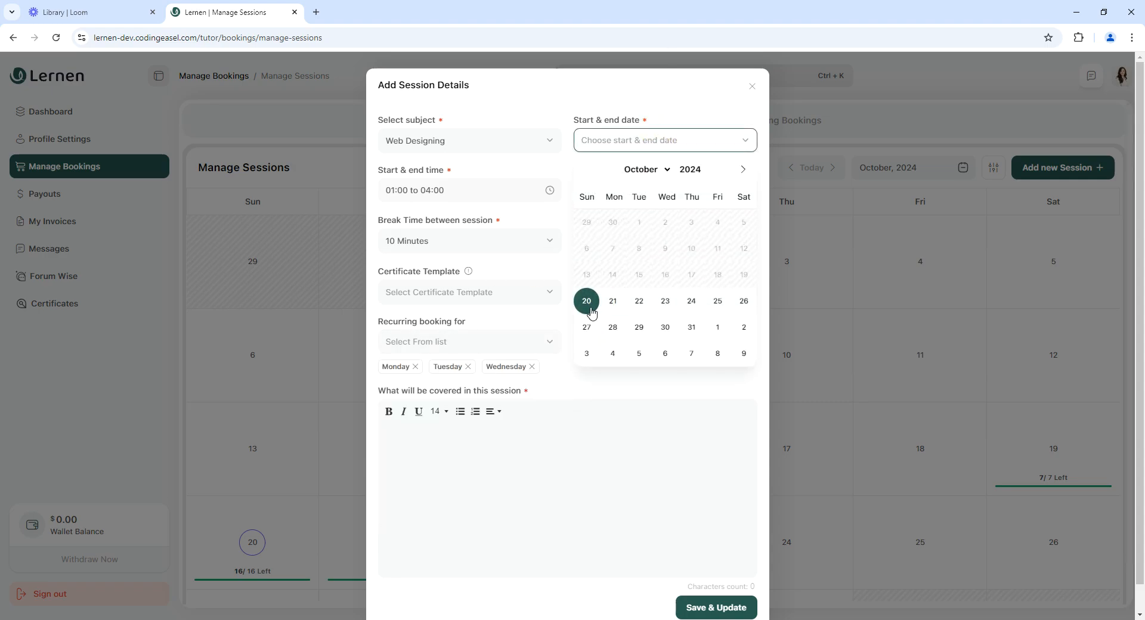
pyautogui.click(612, 301)
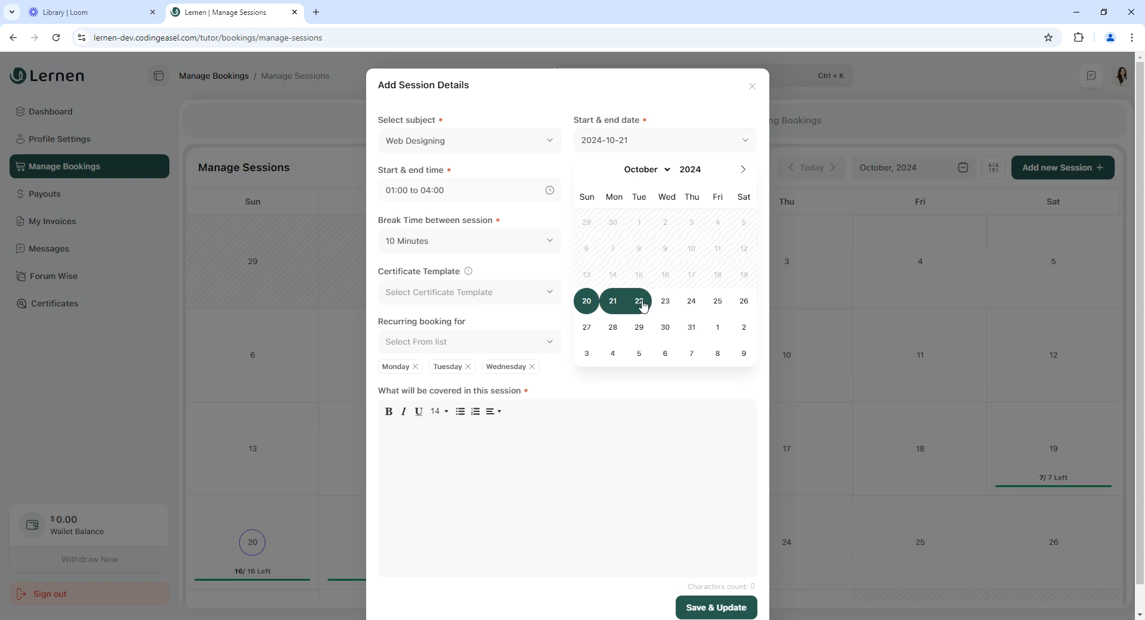
pyautogui.click(641, 303)
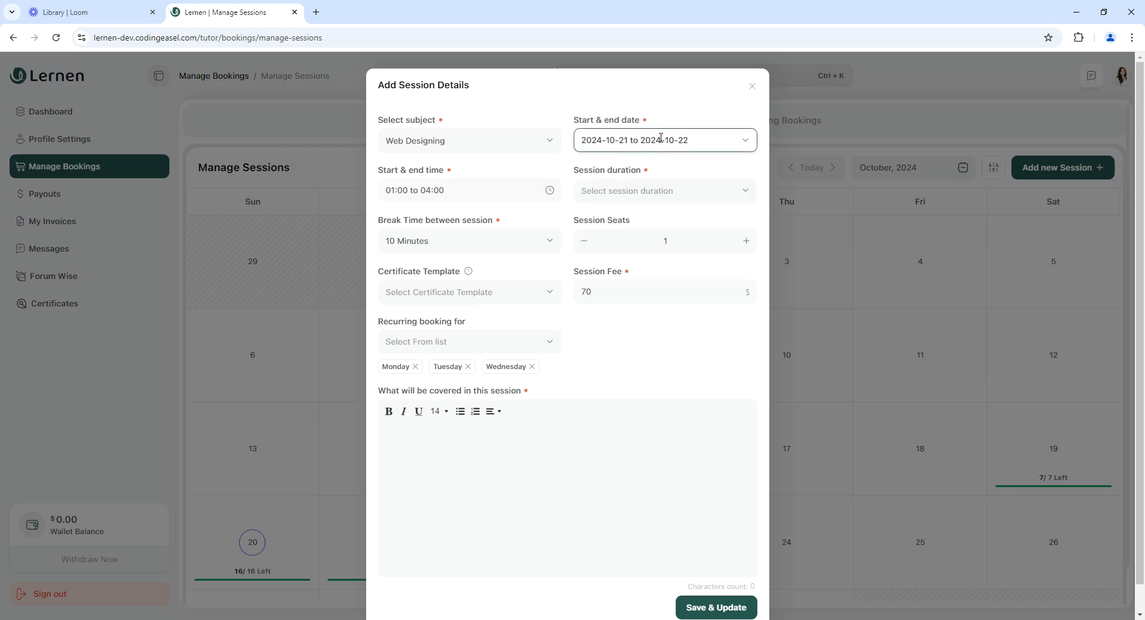
# Change the session's start and end dates to 2024-10-21 and 2024-10-23
pyautogui.click(690, 135)
pyautogui.click(666, 306)
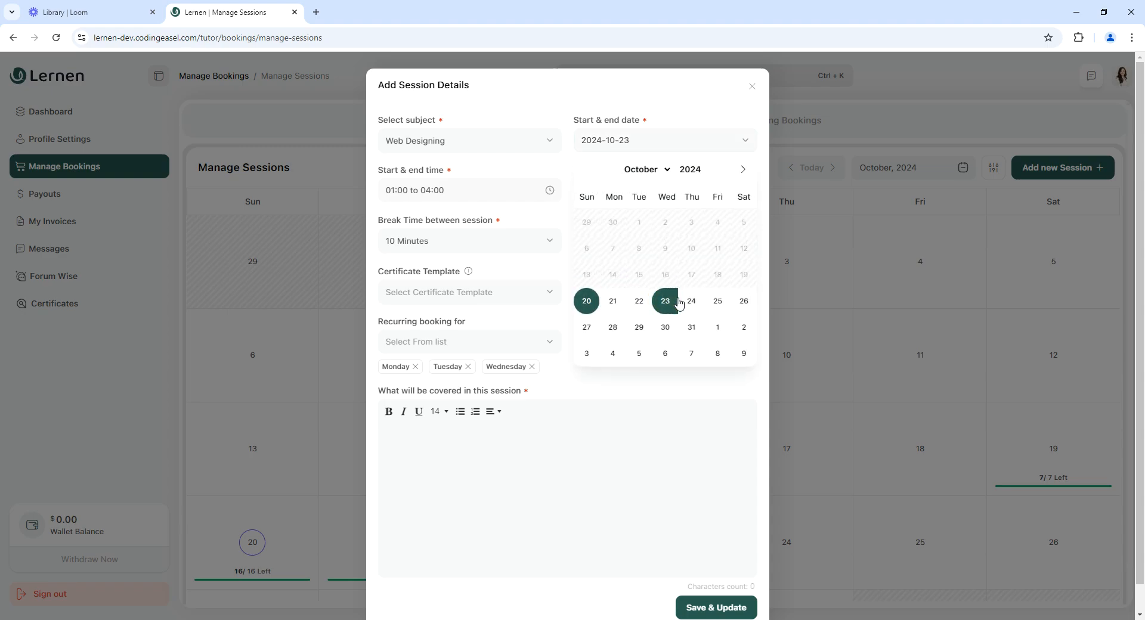
pyautogui.click(617, 301)
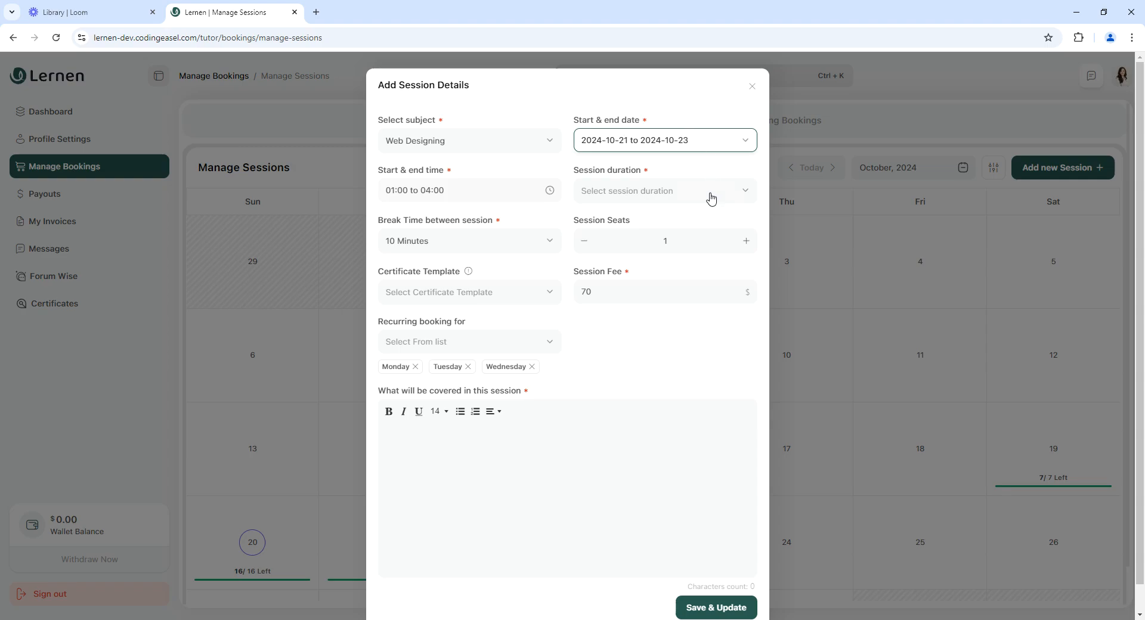
# Set the session duration to 30 Minutes and the number of session seats to 4
pyautogui.click(677, 191)
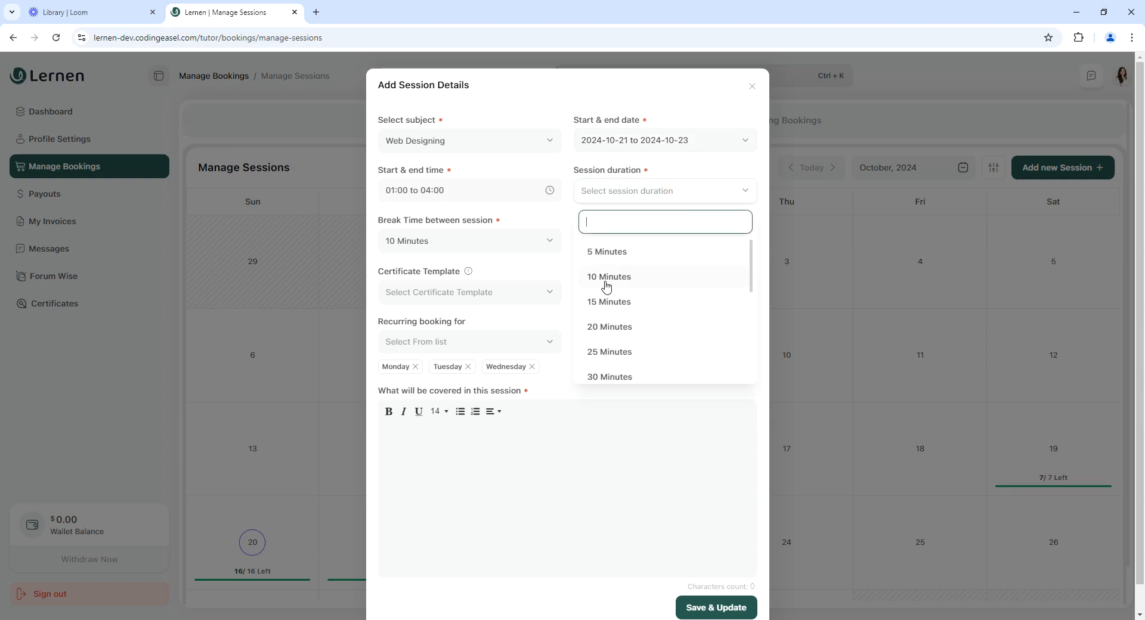
pyautogui.click(609, 376)
pyautogui.click(746, 241)
pyautogui.click(746, 241)
pyautogui.click(747, 242)
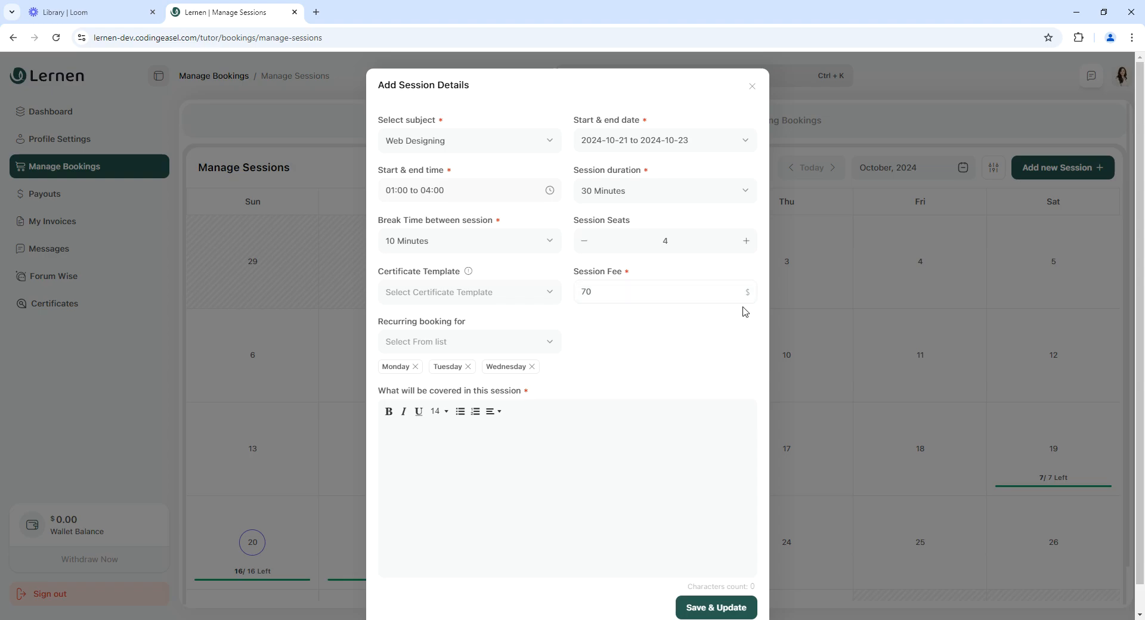
# Paste the copied software design outline as the description of what the session covers and save the session
pyautogui.click(446, 438)
pyautogui.hotkey('ctrl', 'v')
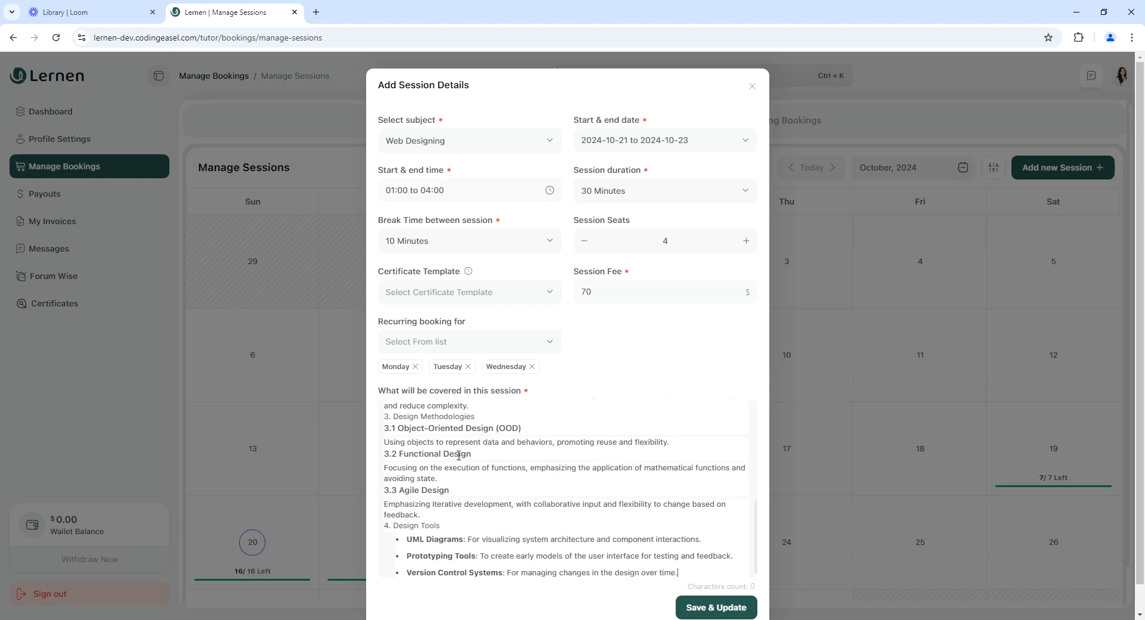
pyautogui.scroll(10, 471, 440)
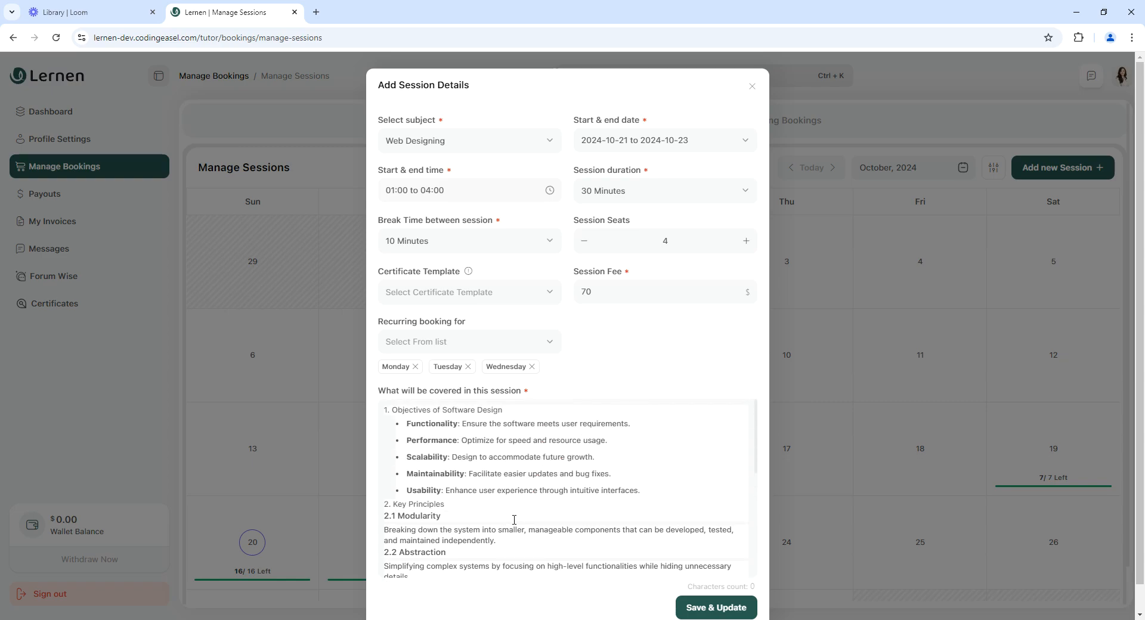
pyautogui.click(707, 608)
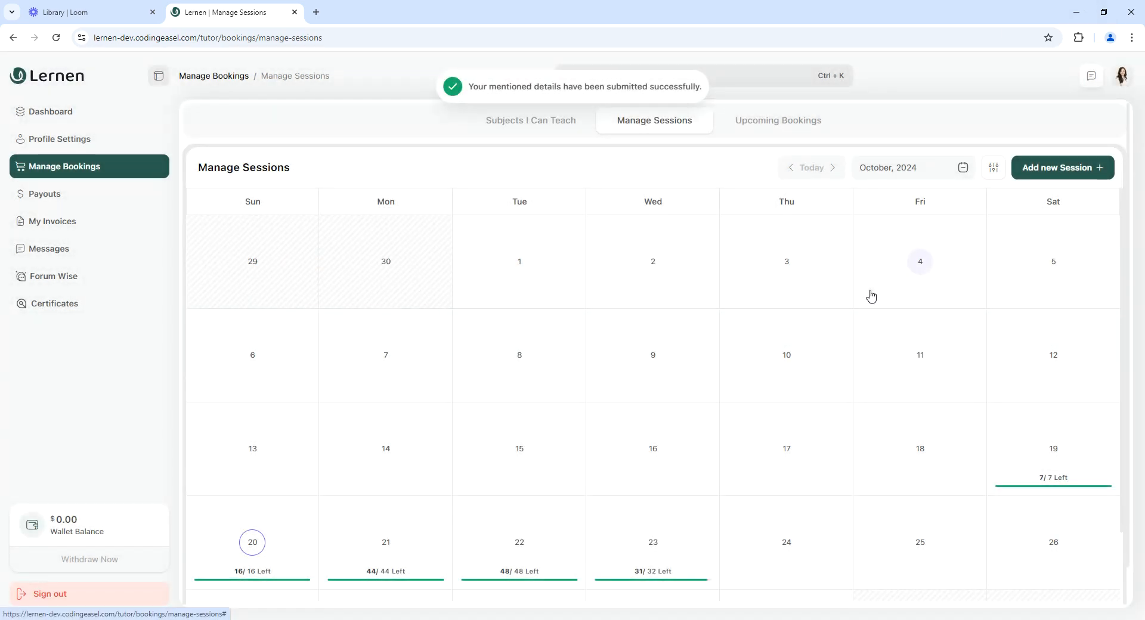
# Switch to the student's incognito Chrome window showing Find Tutors and open the first listed tutor's profile
pyautogui.scroll(-2, 778, 453)
pyautogui.scroll(-1, 778, 454)
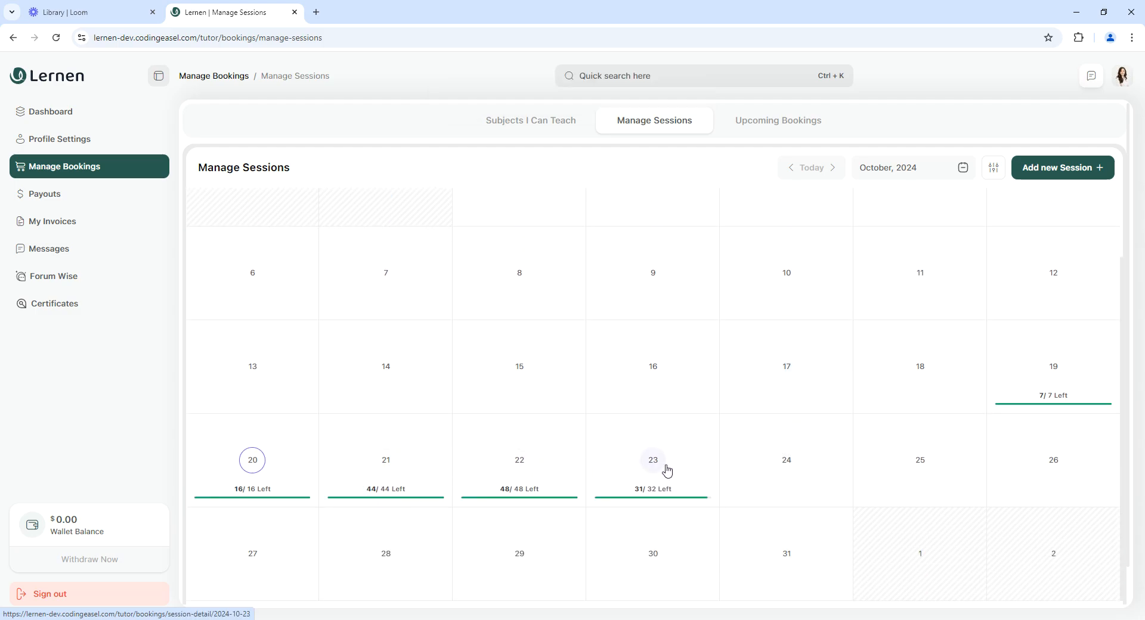
pyautogui.scroll(2, 588, 352)
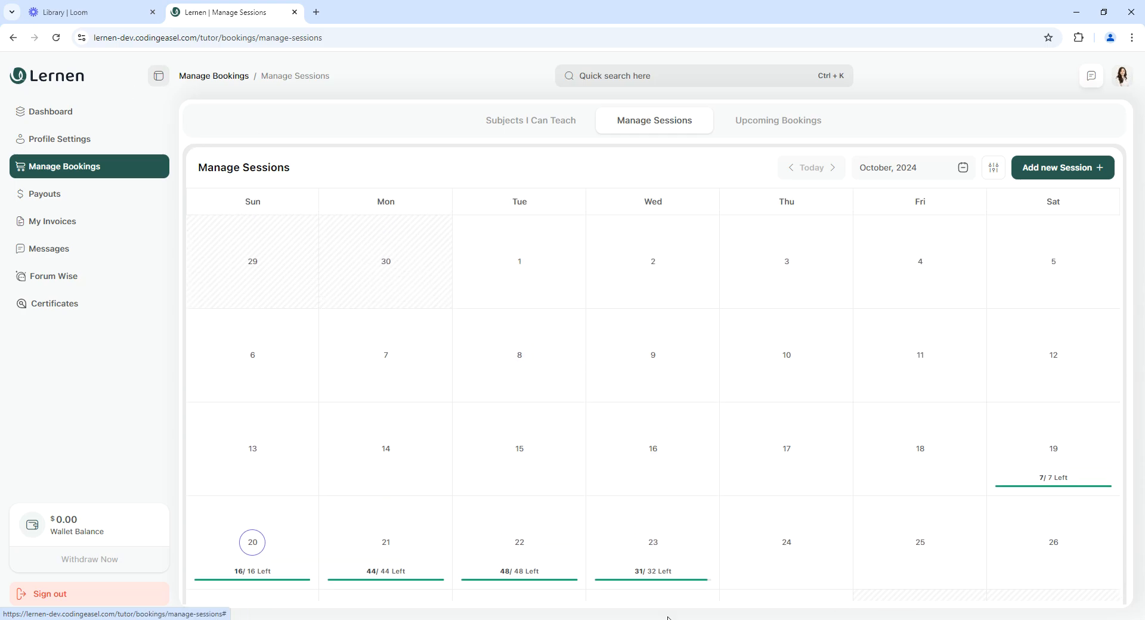
pyautogui.moveTo(620, 618)
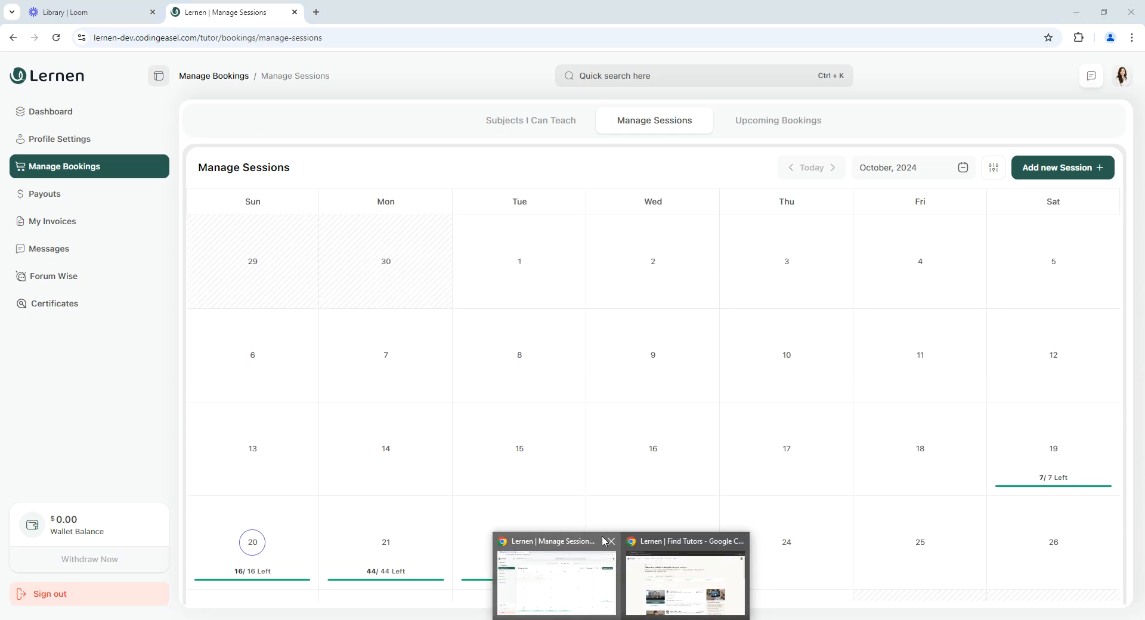
pyautogui.moveTo(680, 544)
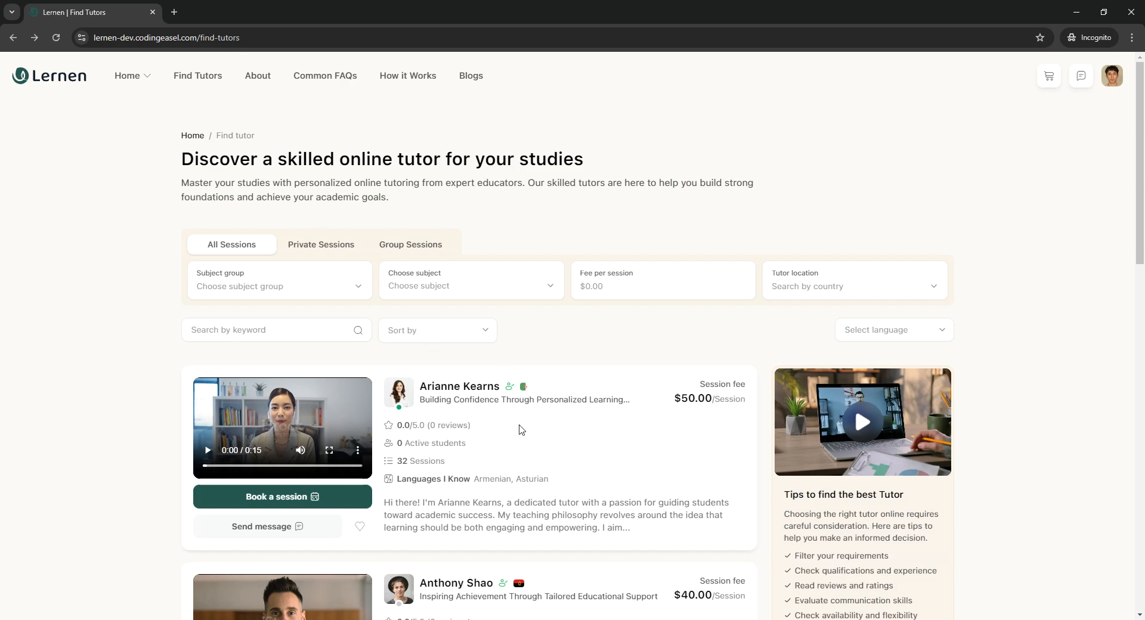
pyautogui.scroll(-3, 521, 429)
pyautogui.scroll(3, 521, 430)
pyautogui.click(443, 388)
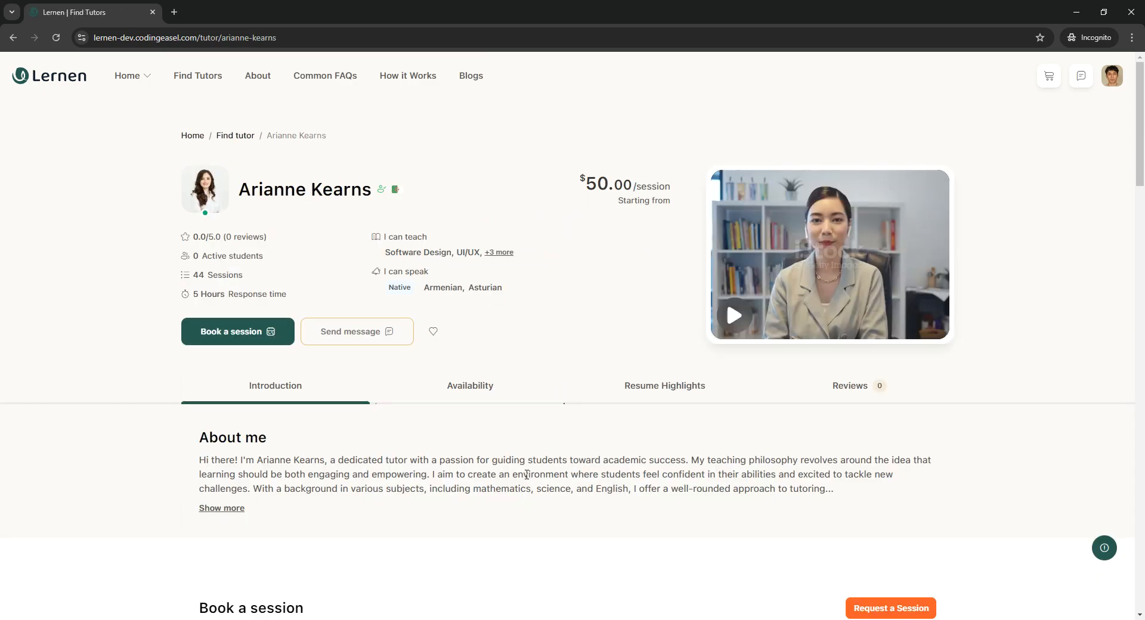
# Book the first Software Design session on 22 Oct, 01:00 am to 01:30 am, and proceed to checkout
pyautogui.scroll(-5, 527, 477)
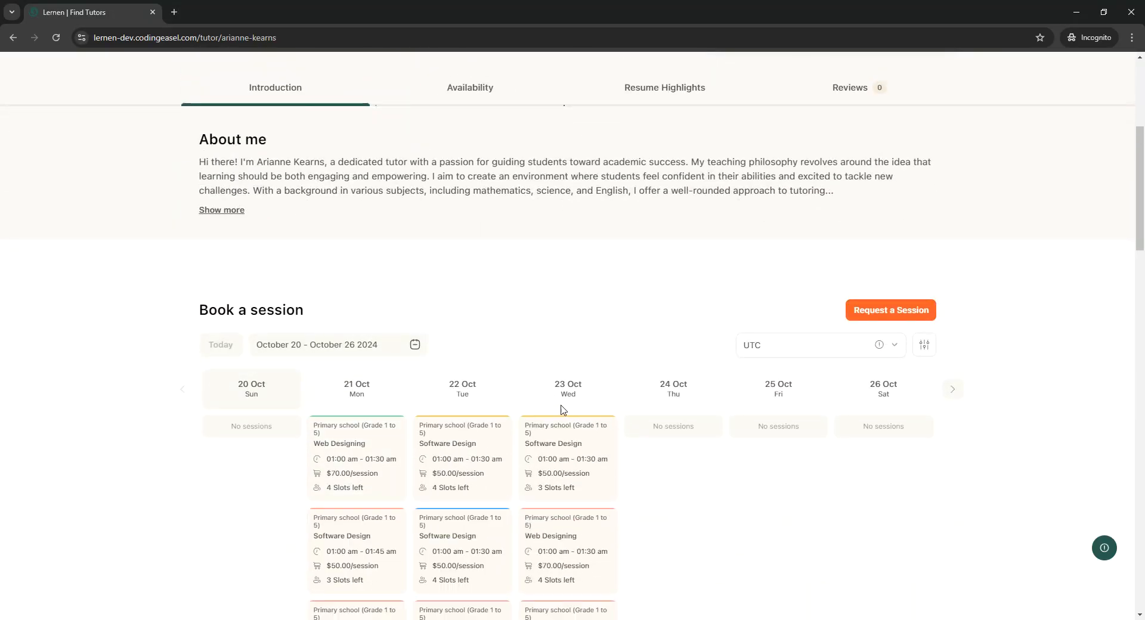
pyautogui.scroll(-2, 1013, 471)
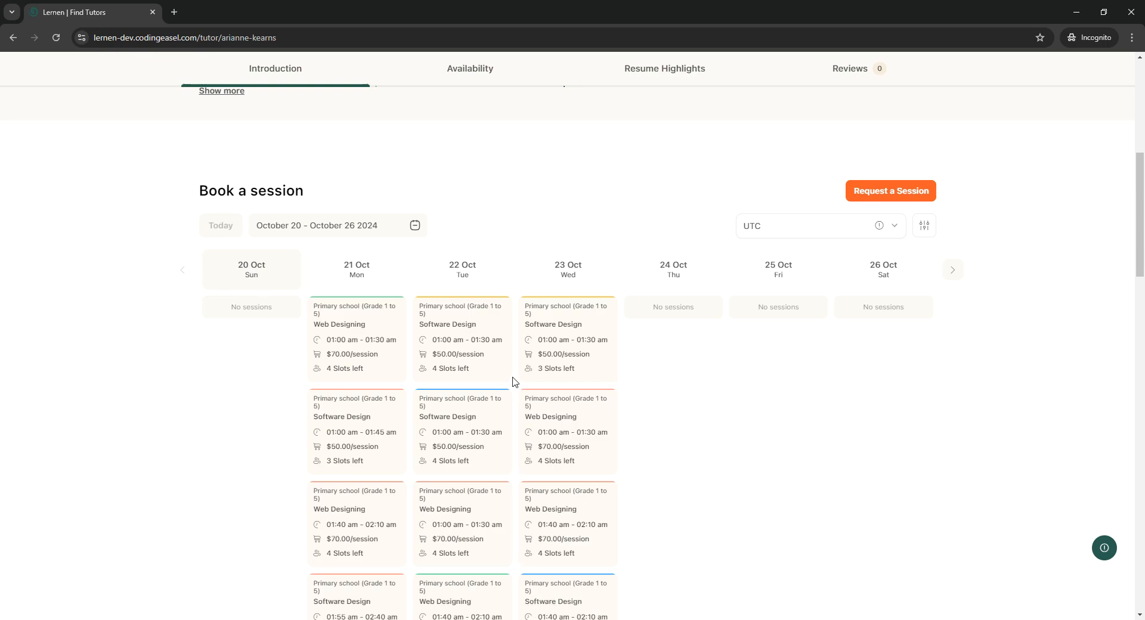
pyautogui.moveTo(486, 376)
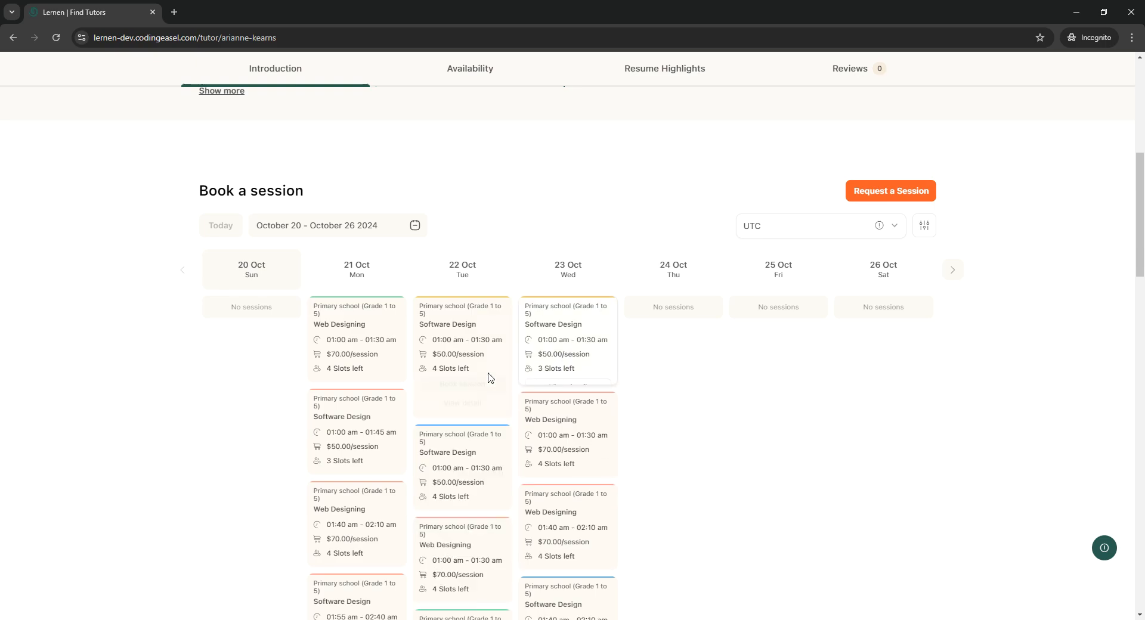
pyautogui.click(459, 388)
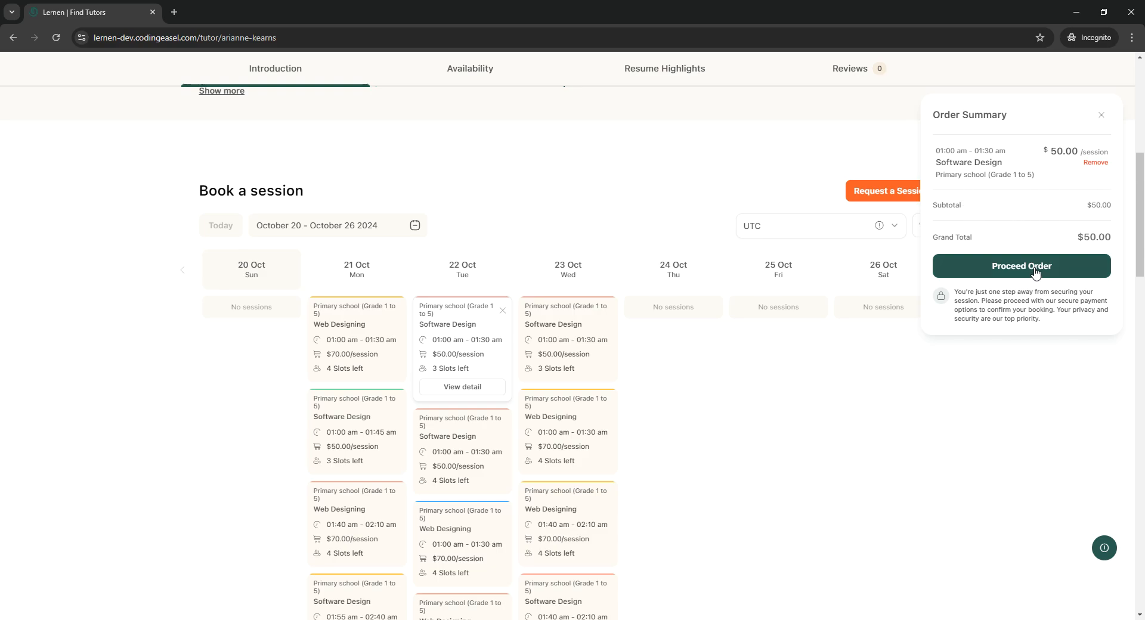
pyautogui.click(1010, 266)
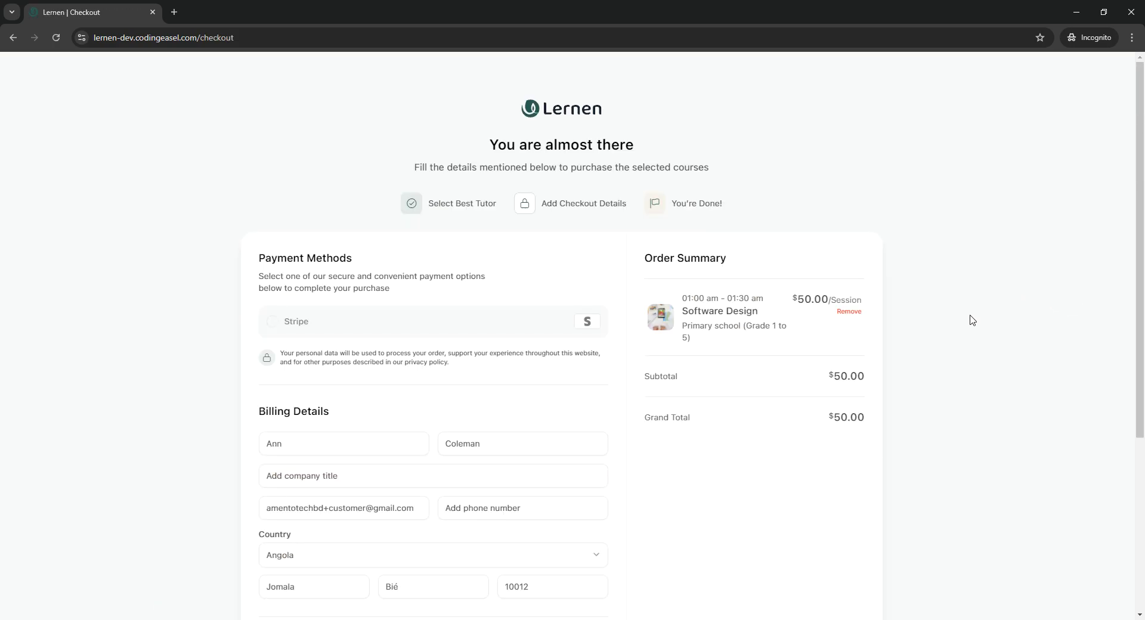
# Choose Stripe as the payment method for the booking
pyautogui.scroll(-2, 509, 325)
pyautogui.scroll(2, 515, 319)
pyautogui.click(271, 321)
# Enter the customer's phone number in the billing details and continue to the $50.00 payment
pyautogui.scroll(-3, 1068, 357)
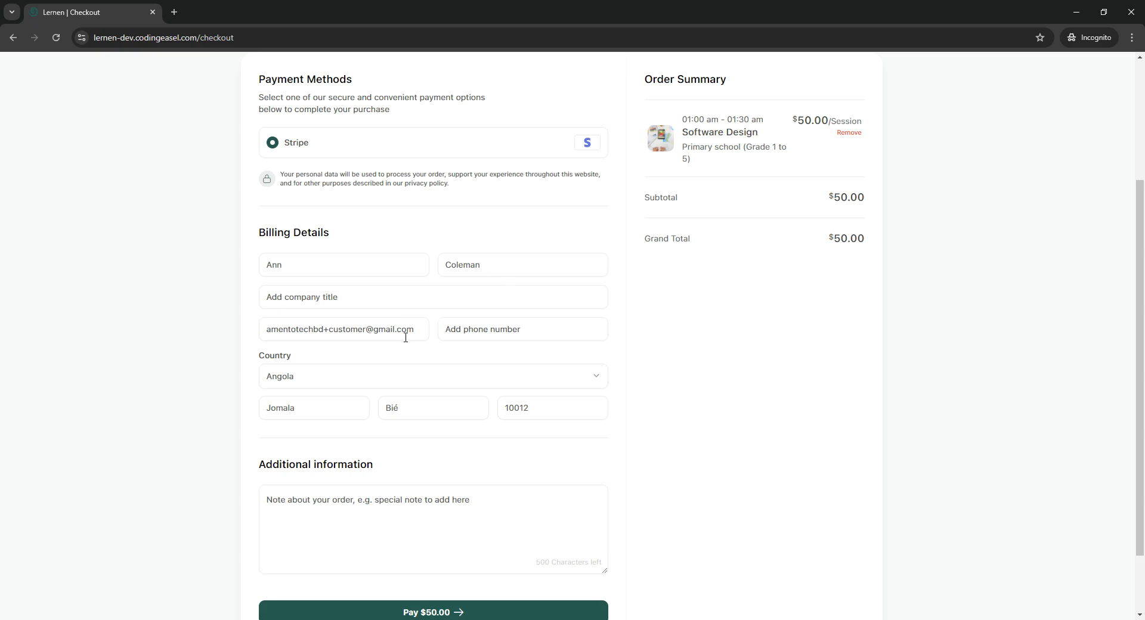
pyautogui.scroll(-2, 543, 360)
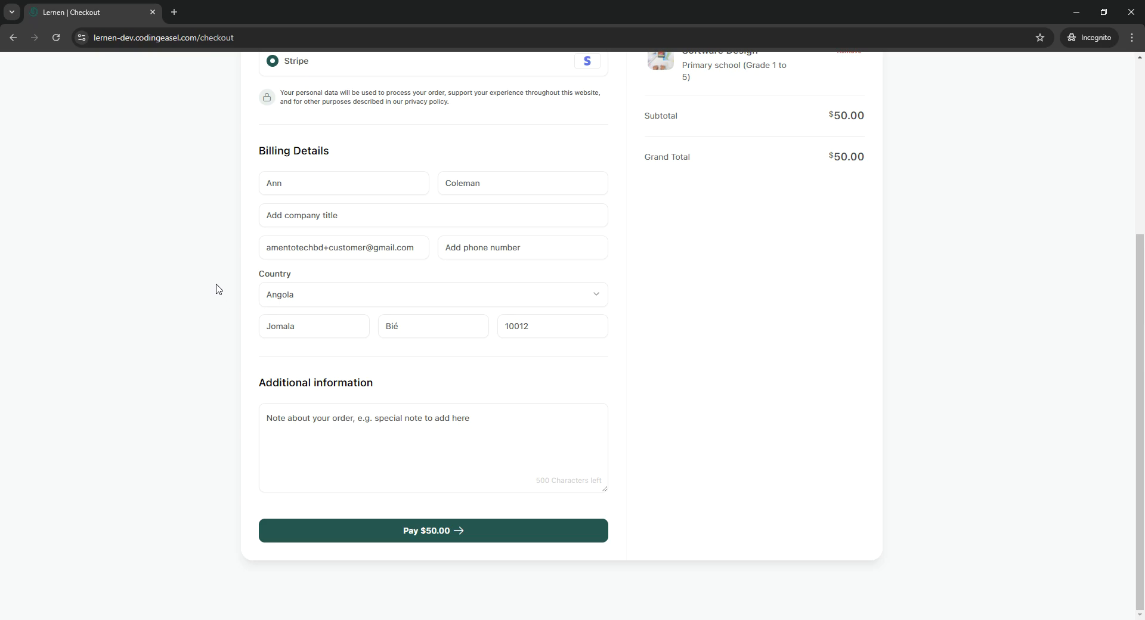
pyautogui.click(525, 250)
pyautogui.write('12345678901')
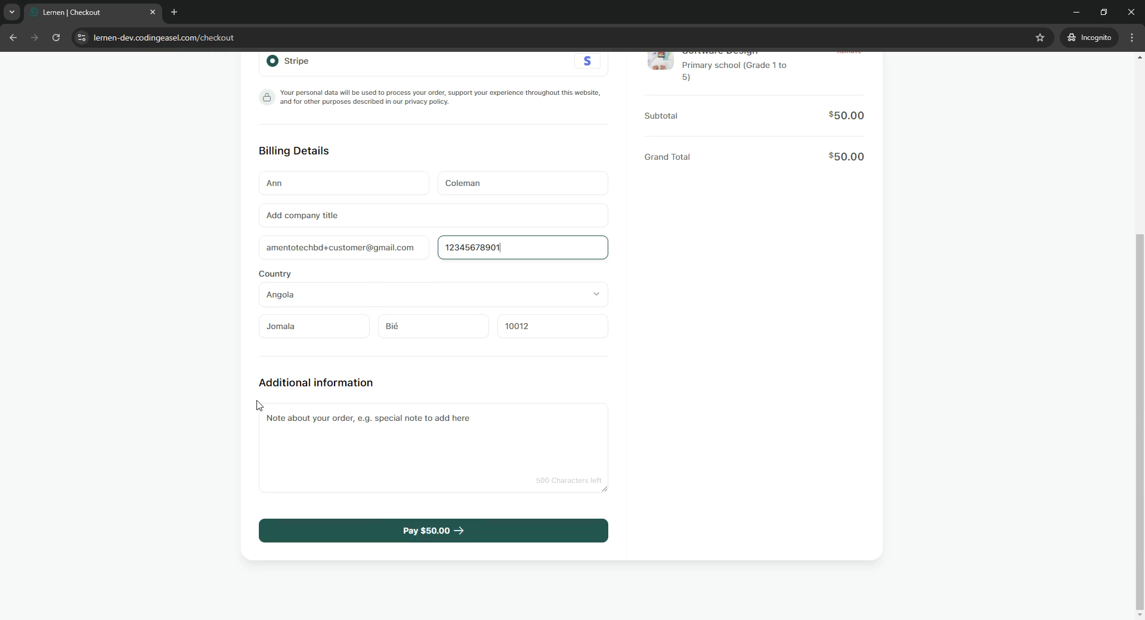
pyautogui.click(365, 442)
pyautogui.click(434, 534)
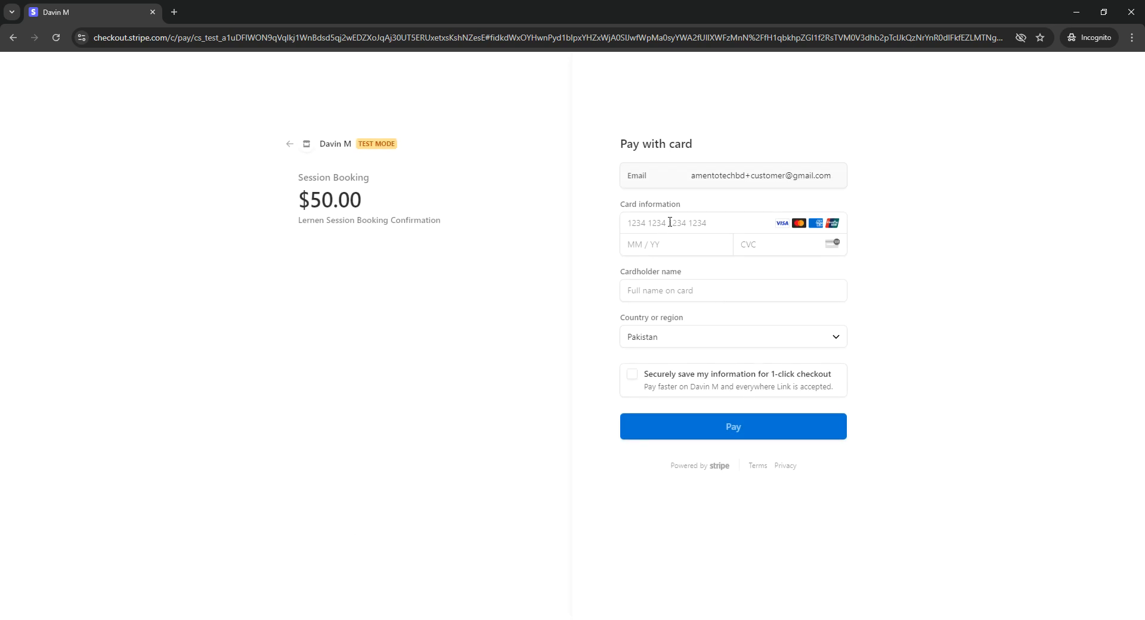
# Fill in the card number, expiry date and security code for the payment
pyautogui.click(653, 224)
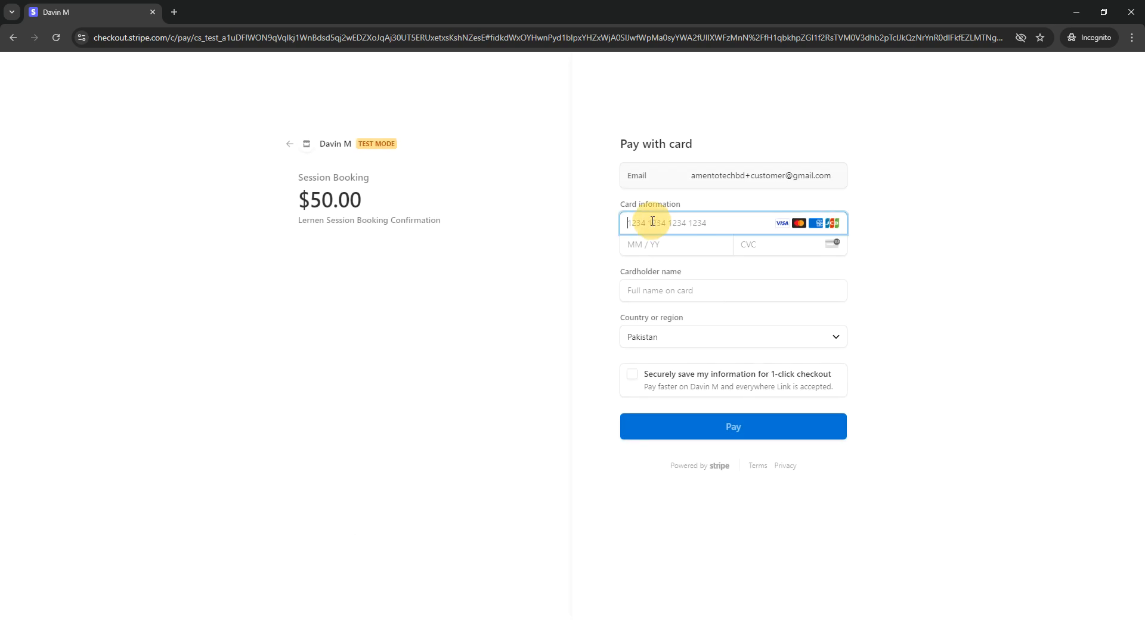
pyautogui.write('4242 4242 4242 4242')
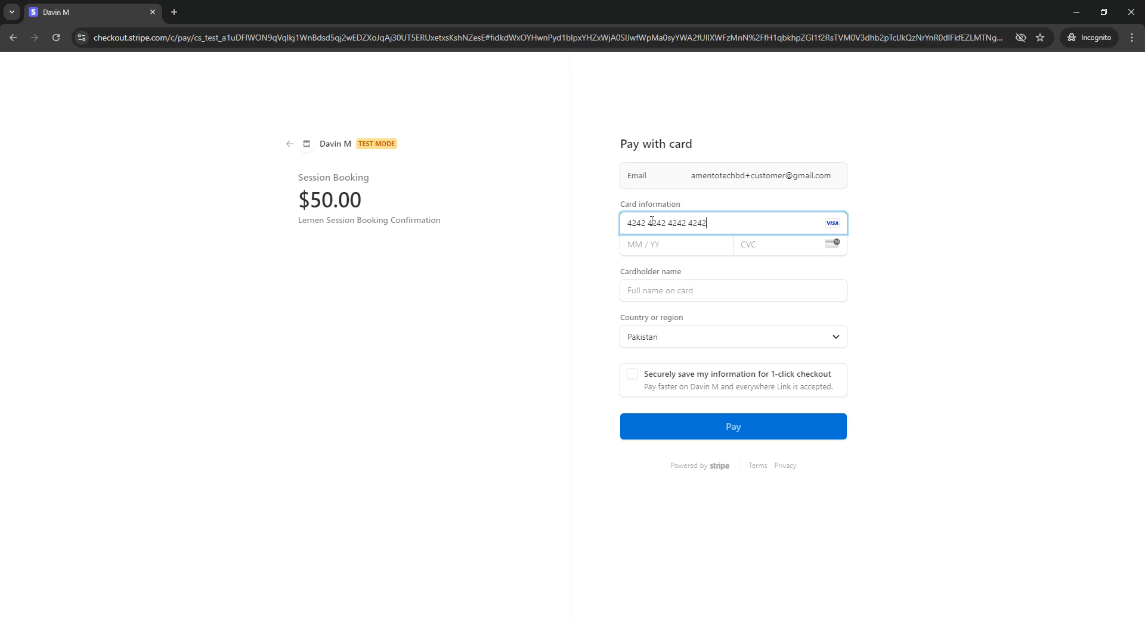
pyautogui.click(671, 241)
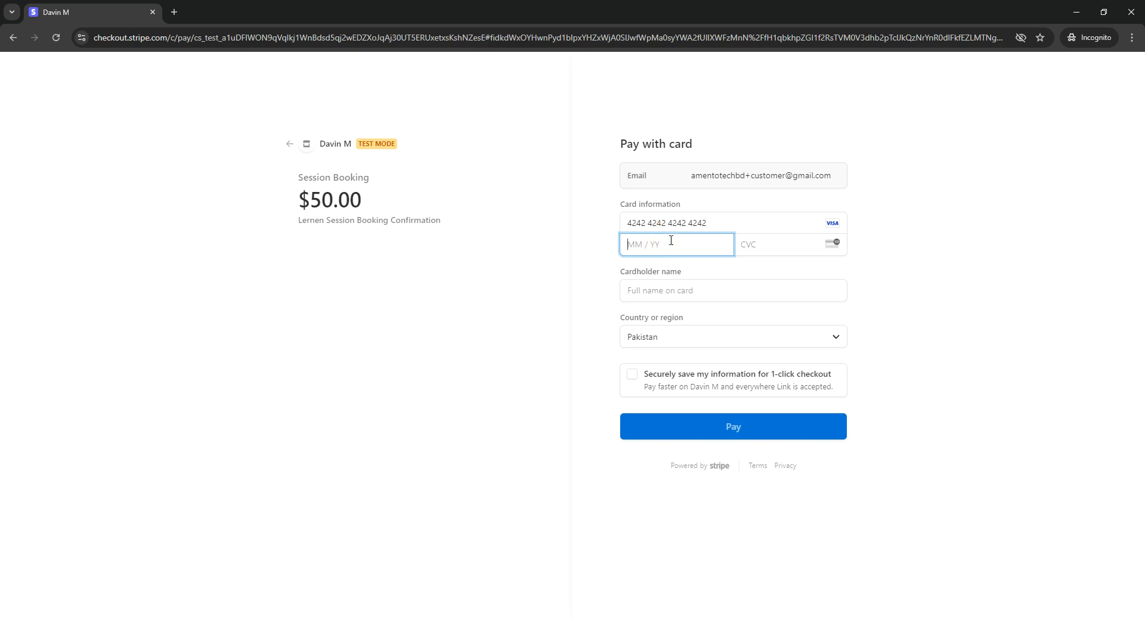
pyautogui.write('05 / 25')
pyautogui.click(780, 243)
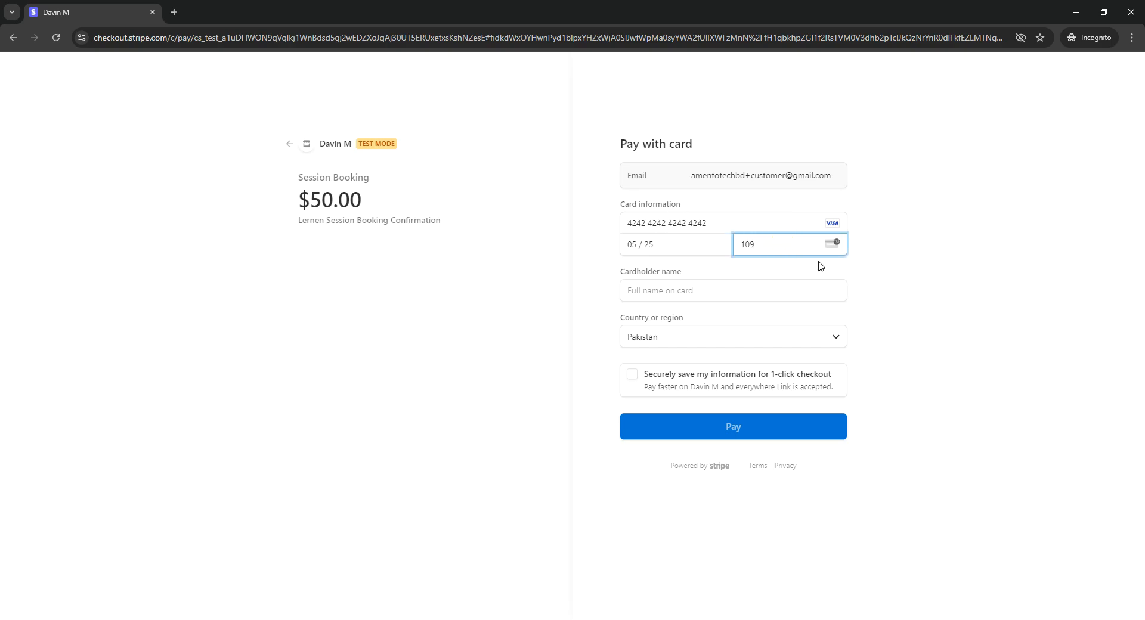
# Enter amentotech as the cardholder name and submit the $50.00 payment
pyautogui.click(703, 290)
pyautogui.write('am')
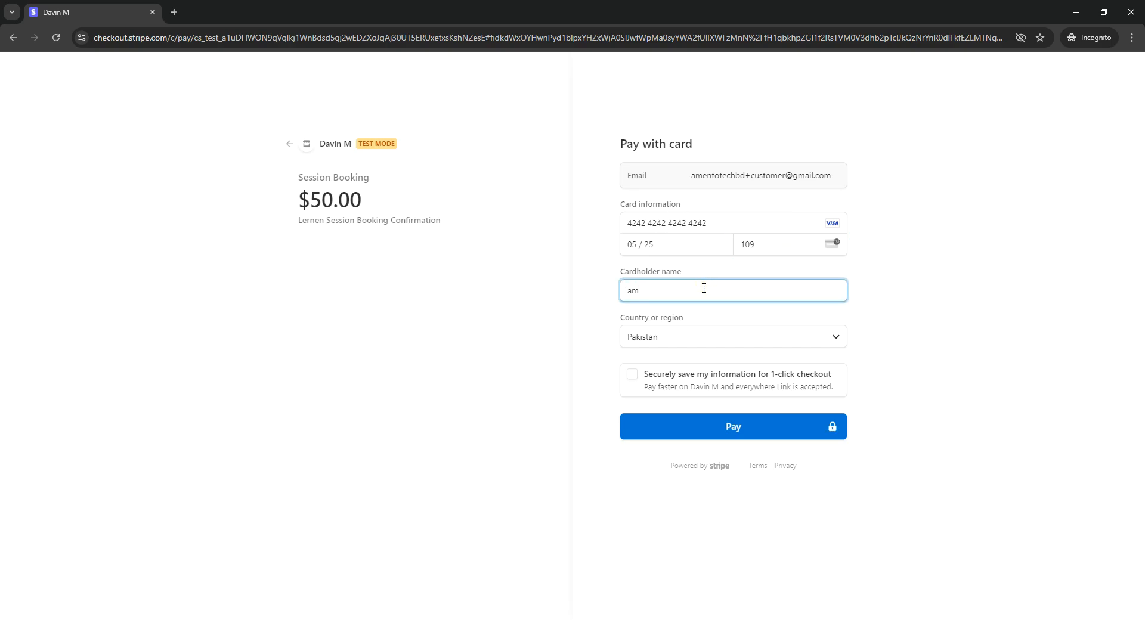
pyautogui.write('entotech')
pyautogui.click(721, 428)
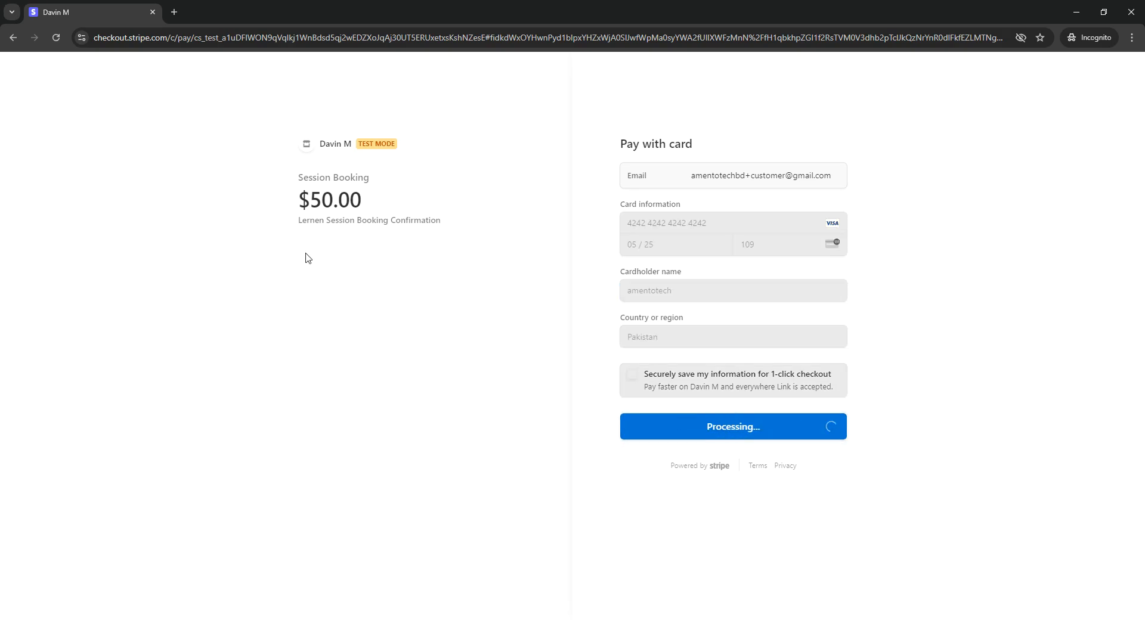